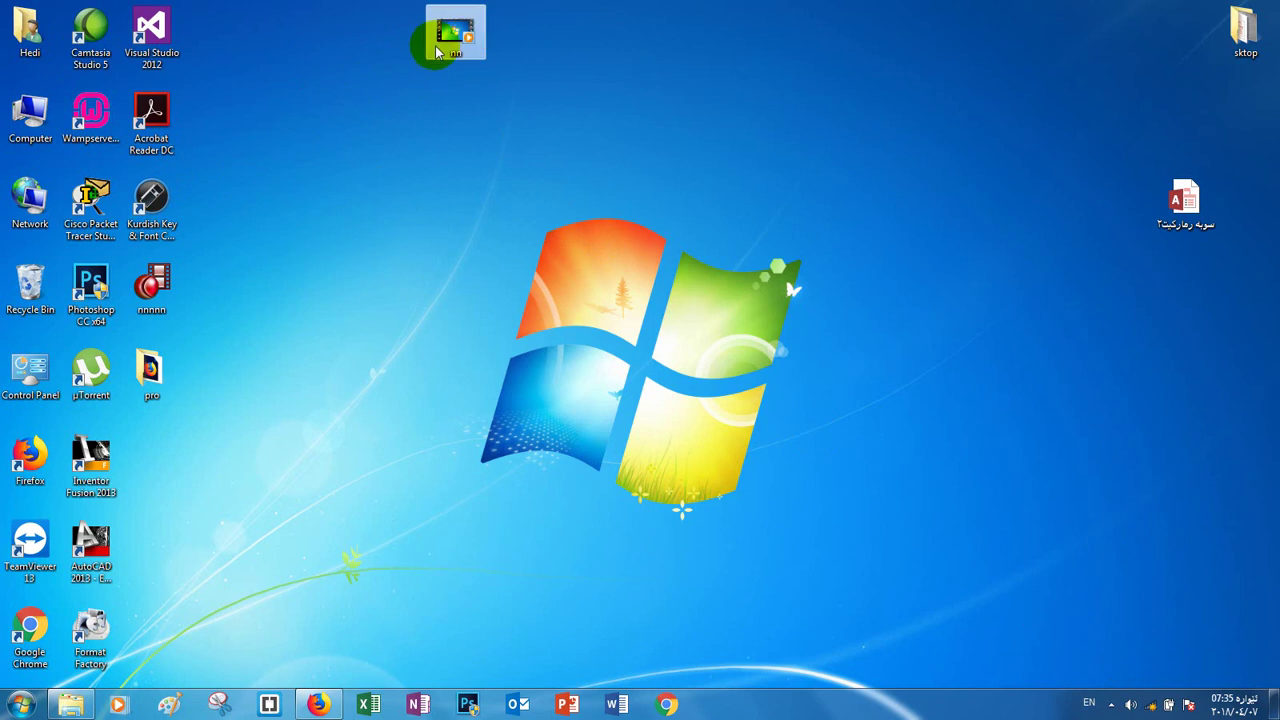
# Check the context menus of the nn video and the pro folder on the desktop for the Send to entry
pyautogui.rightClick(438, 34)
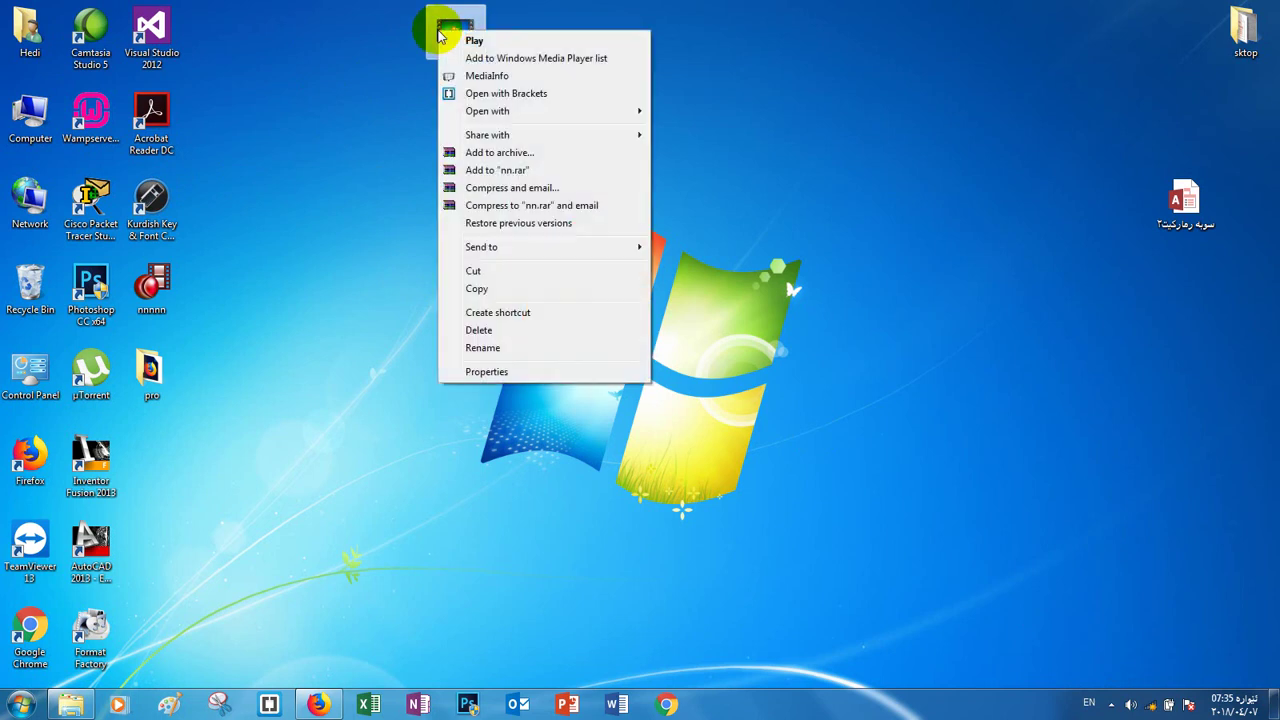
pyautogui.moveTo(471, 246)
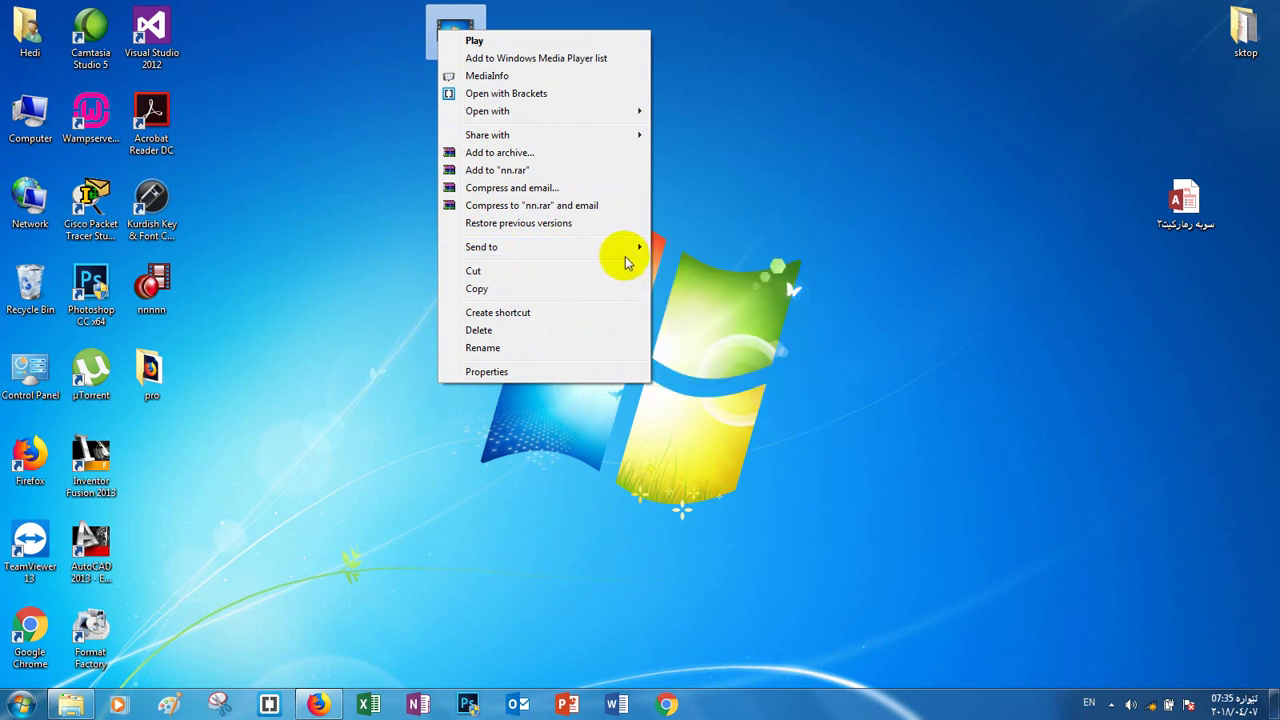
pyautogui.moveTo(645, 248)
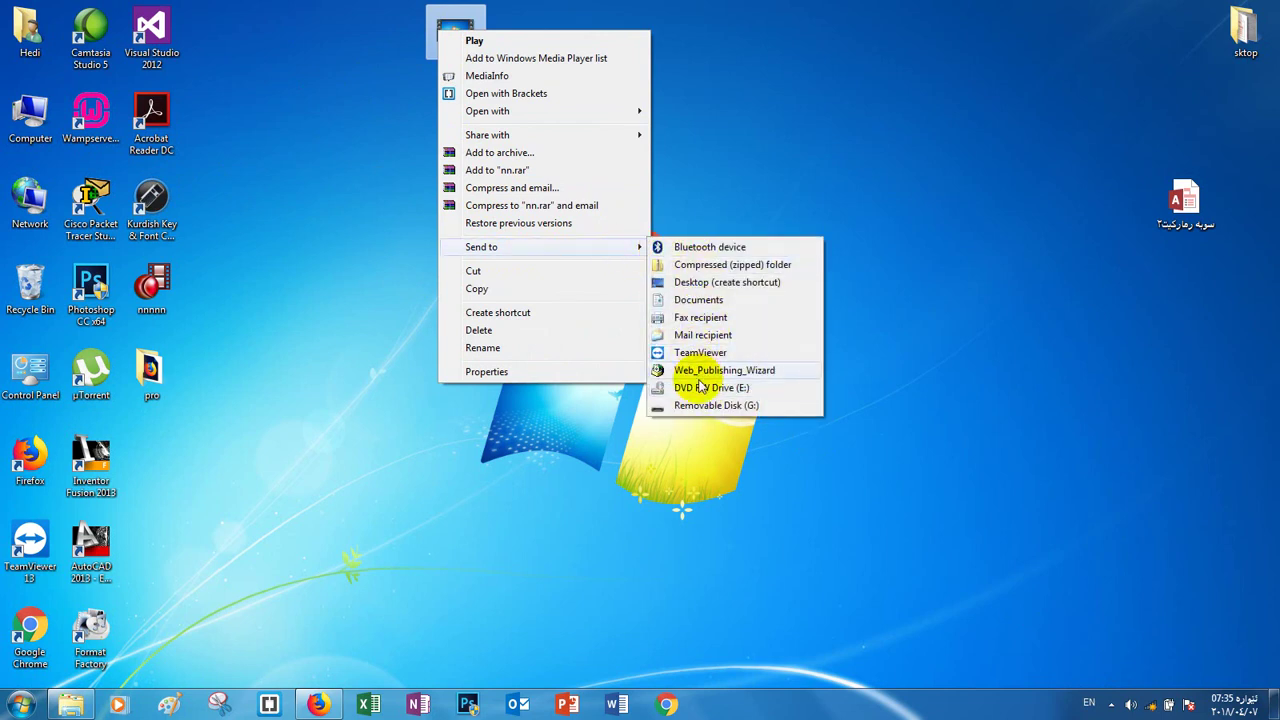
pyautogui.click(377, 223)
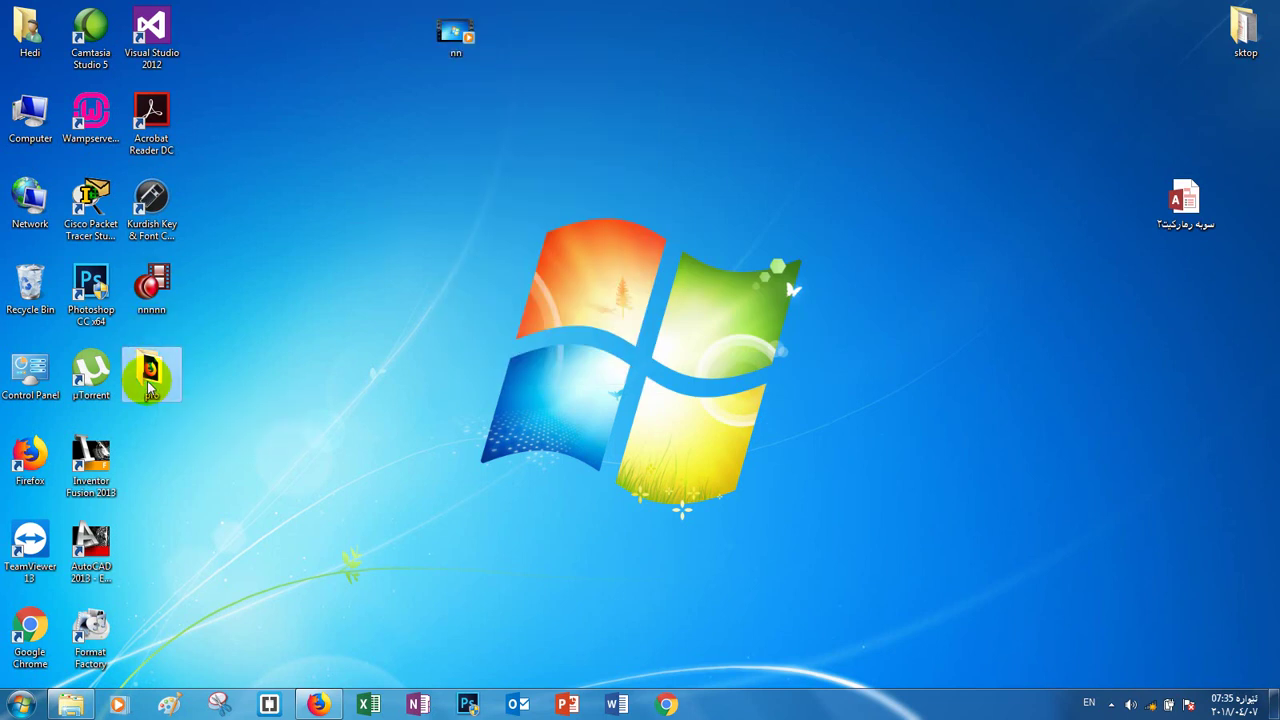
pyautogui.rightClick(148, 385)
pyautogui.moveTo(190, 232)
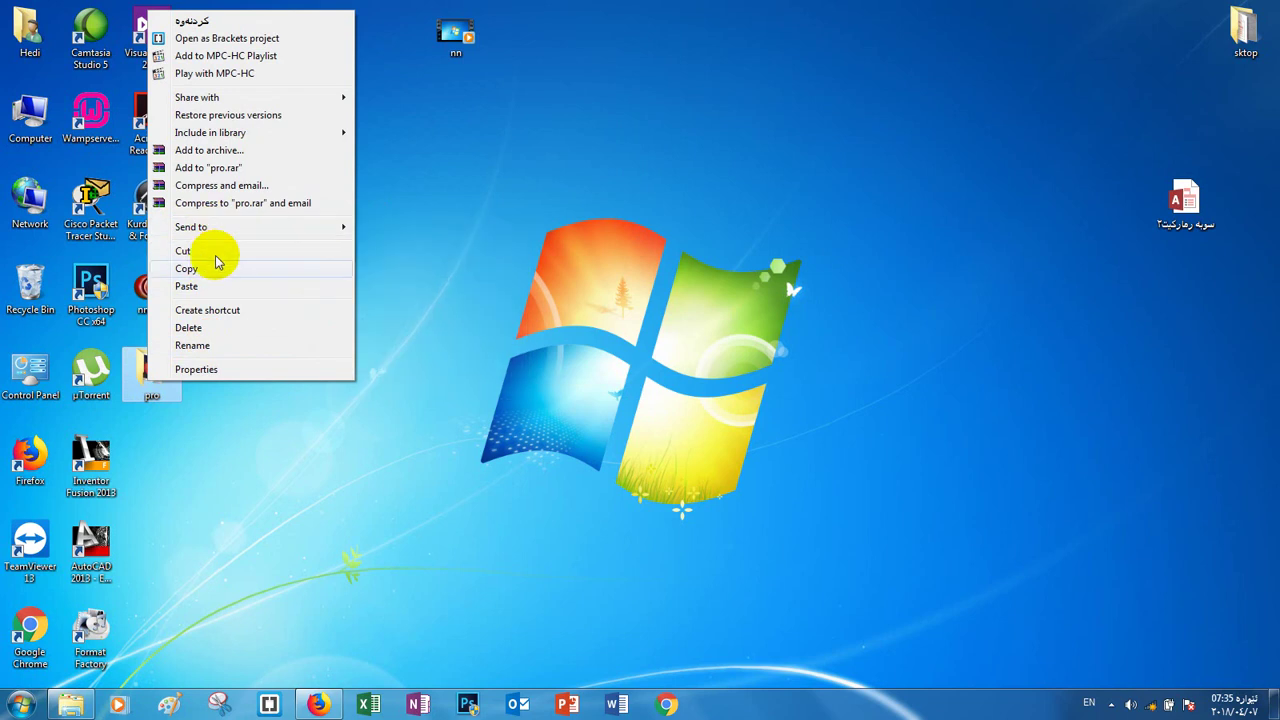
pyautogui.click(421, 154)
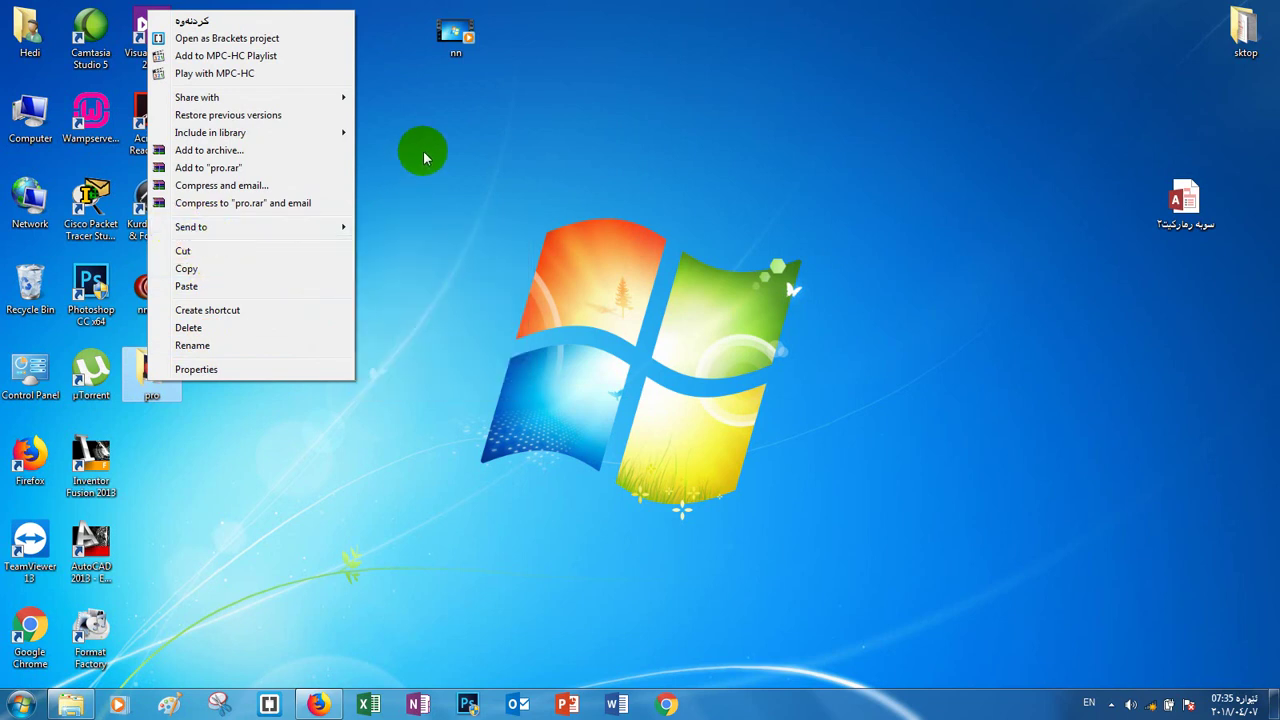
# Search for regedit and open the Registry Editor
pyautogui.click(8, 708)
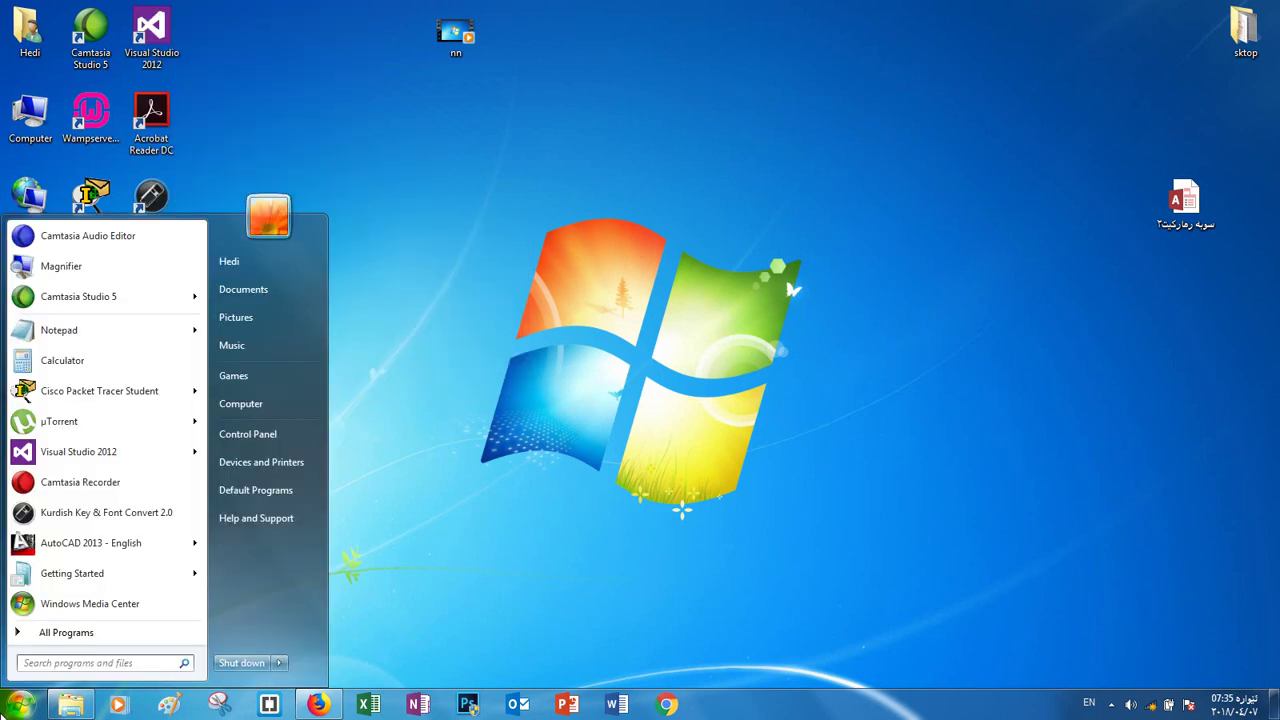
pyautogui.write('regedt')
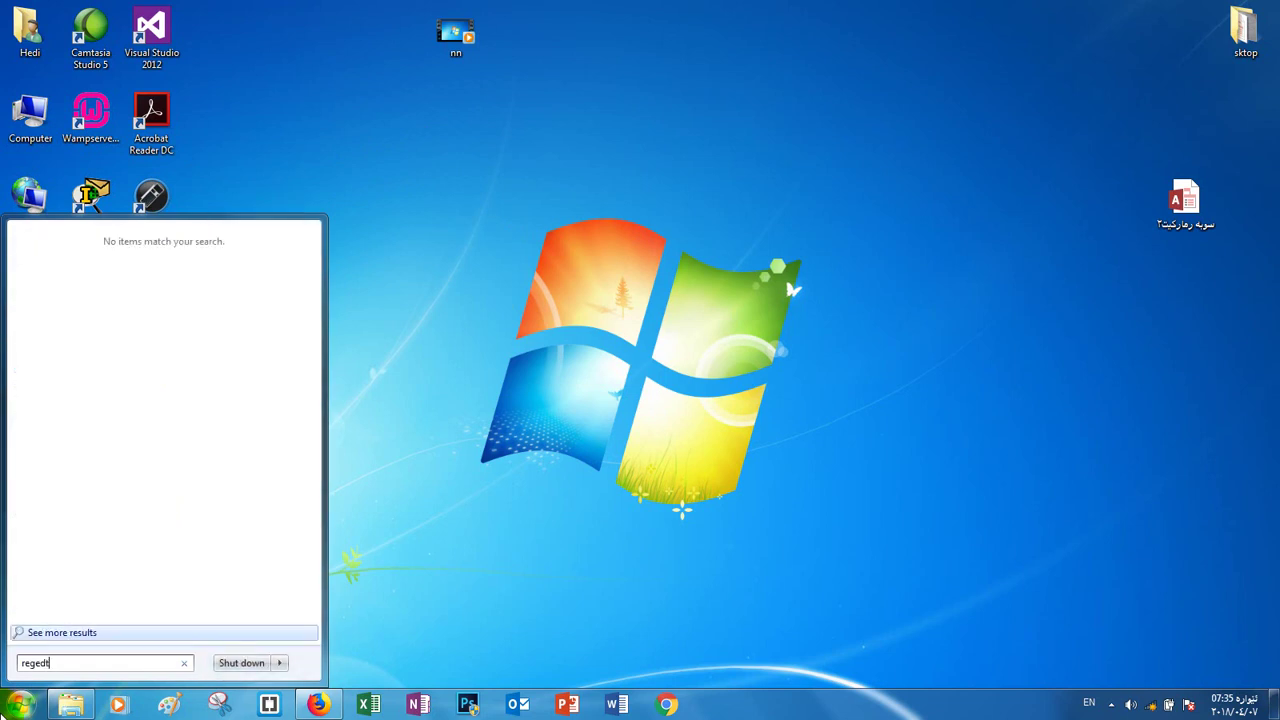
pyautogui.press('BackSpace')
pyautogui.press('BackSpace')
pyautogui.write('de')
pyautogui.press('BackSpace')
pyautogui.write('it')
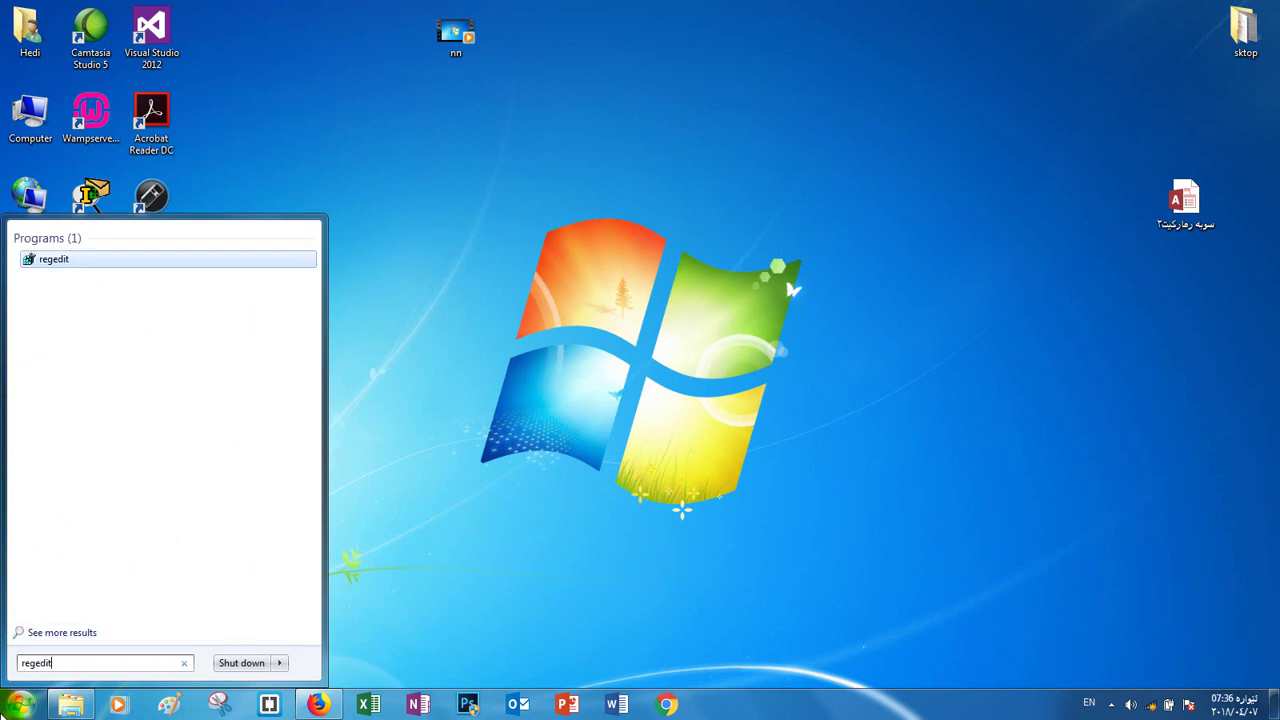
pyautogui.press('Return')
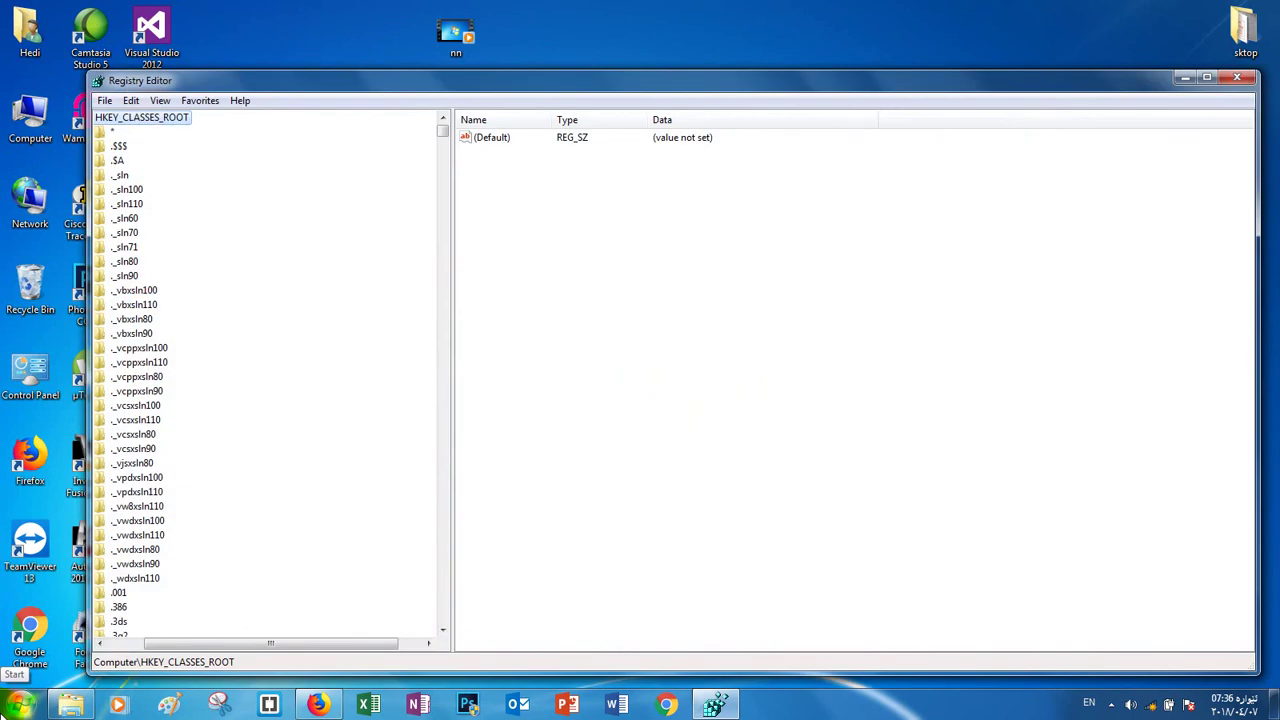
# Expand HKEY_CLASSES_ROOT in the registry tree and select its AllFilesystemObjects key
pyautogui.click(114, 643)
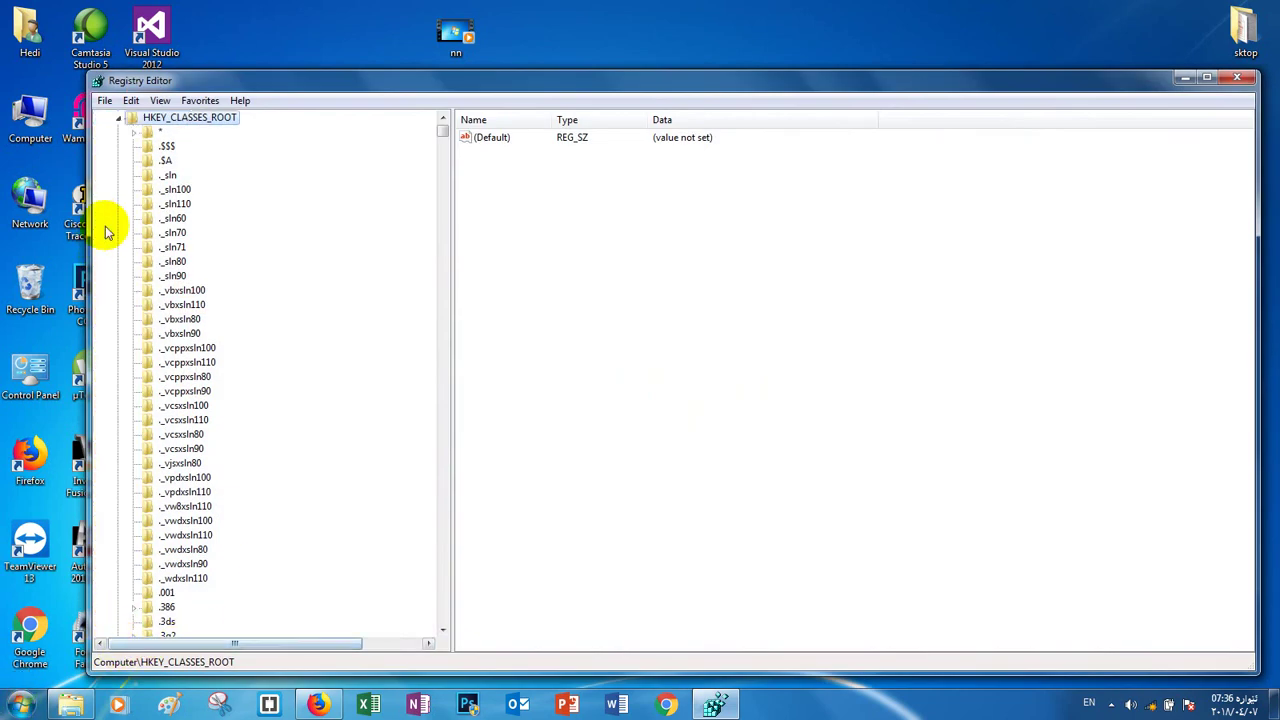
pyautogui.click(118, 118)
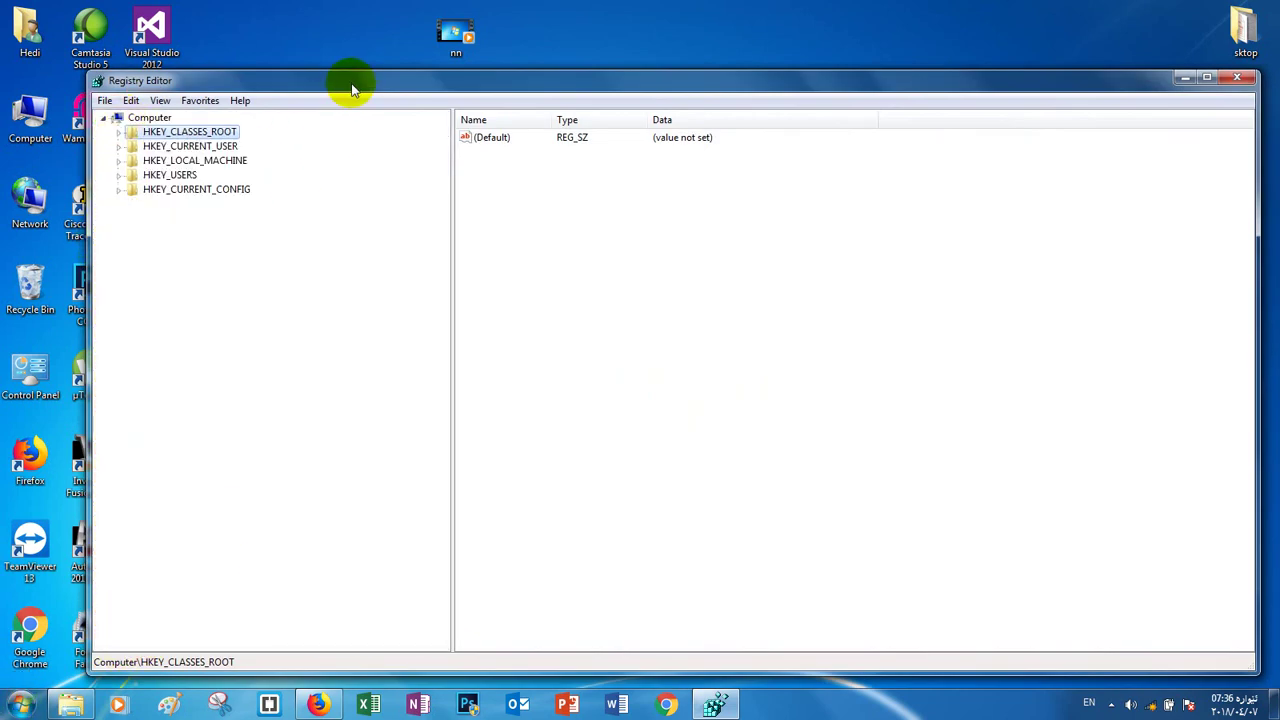
pyautogui.moveTo(353, 88); pyautogui.dragTo(335, 75)
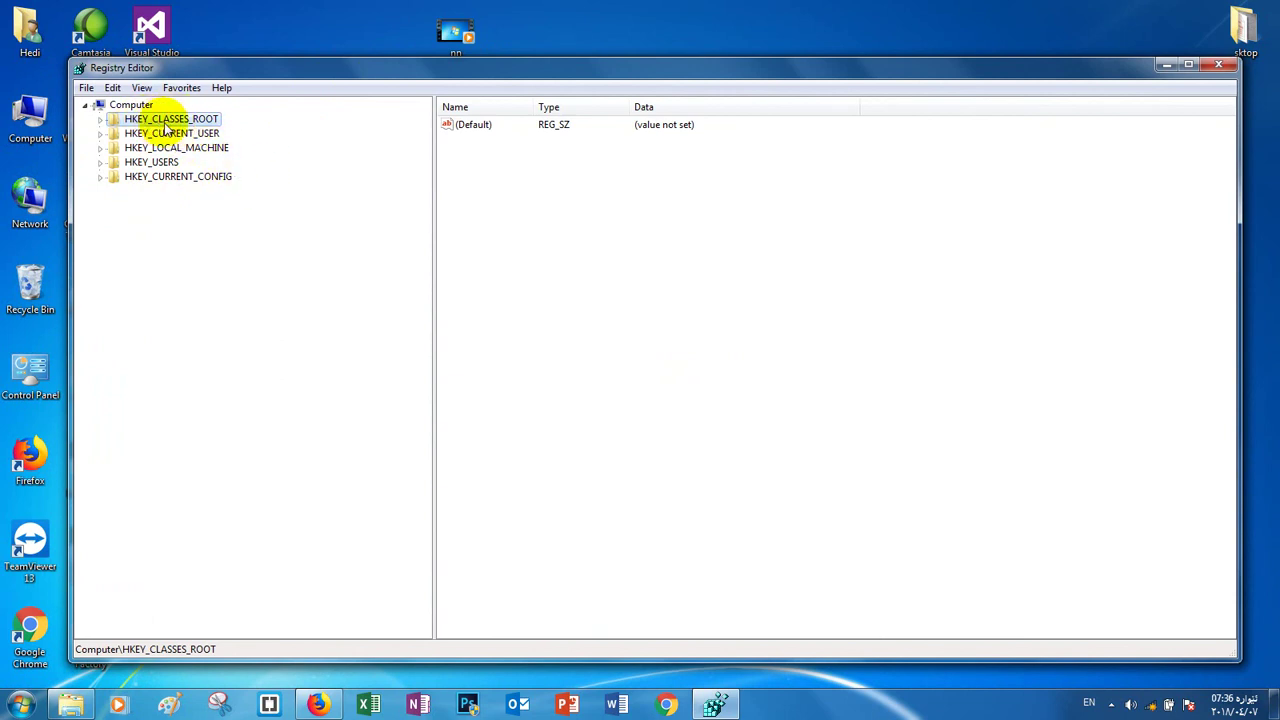
pyautogui.click(101, 120)
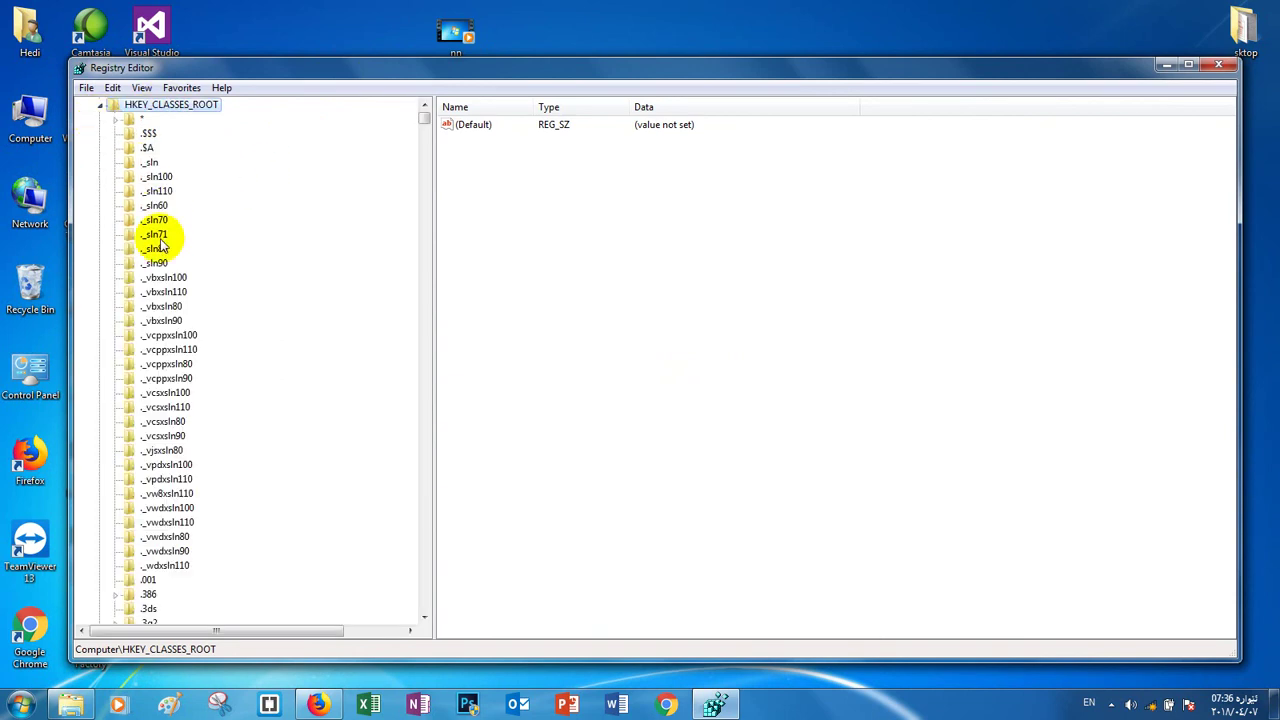
pyautogui.click(153, 176)
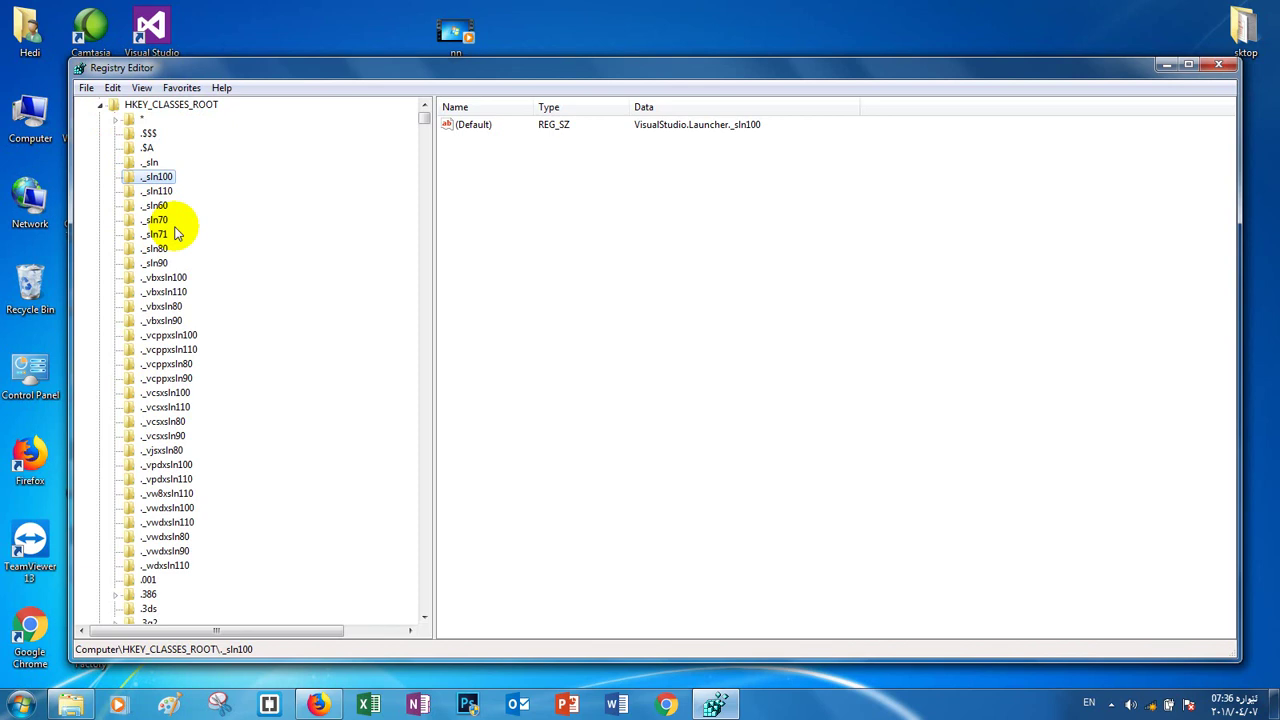
pyautogui.write('all')
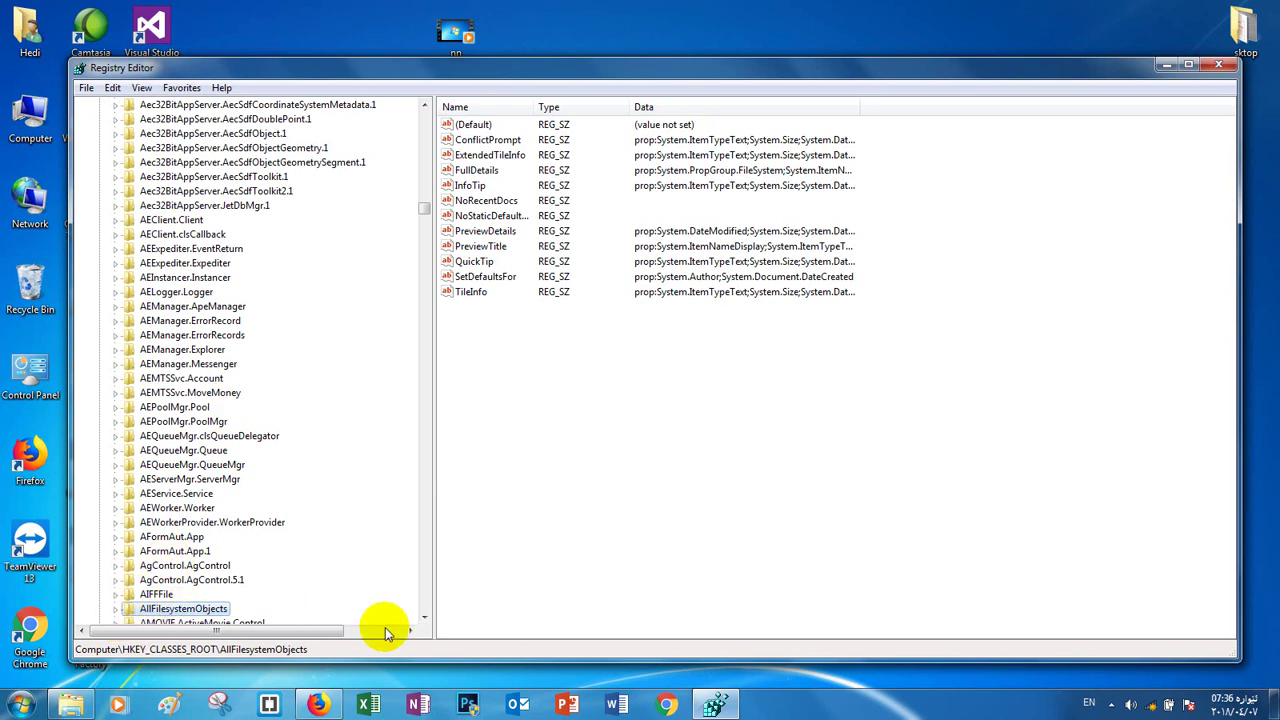
pyautogui.scroll(-5, 424, 622)
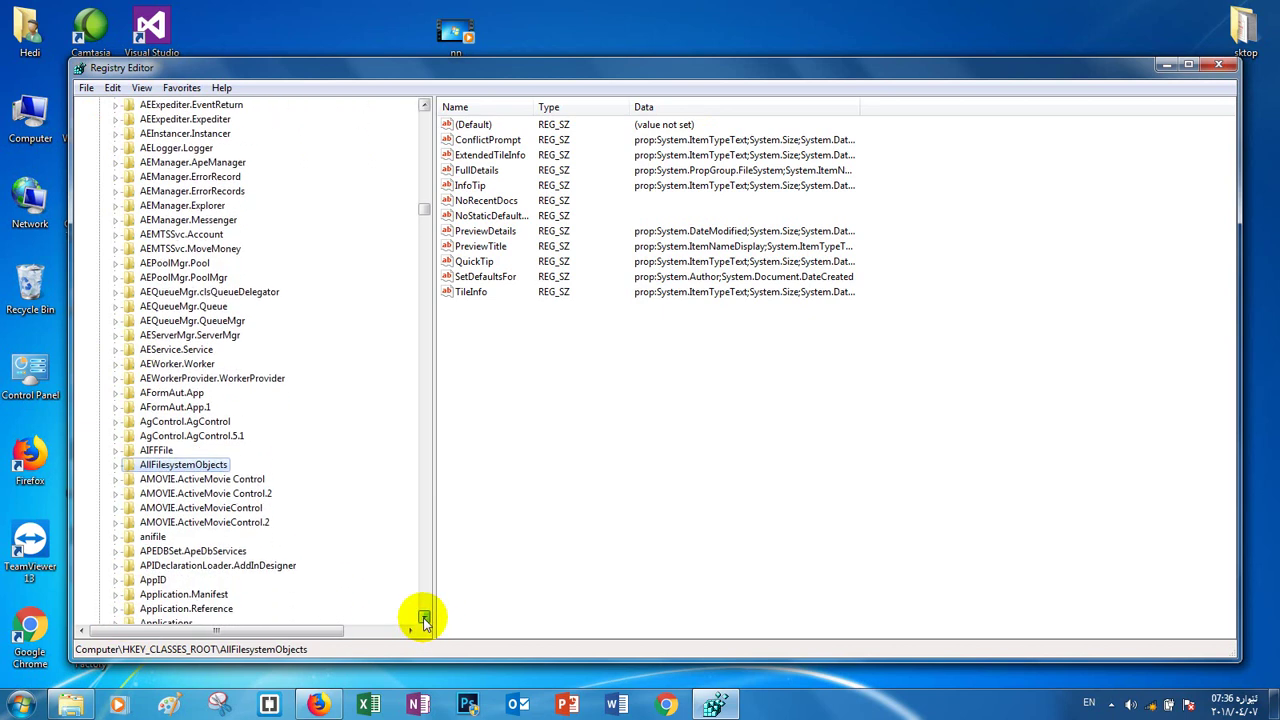
pyautogui.click(145, 400)
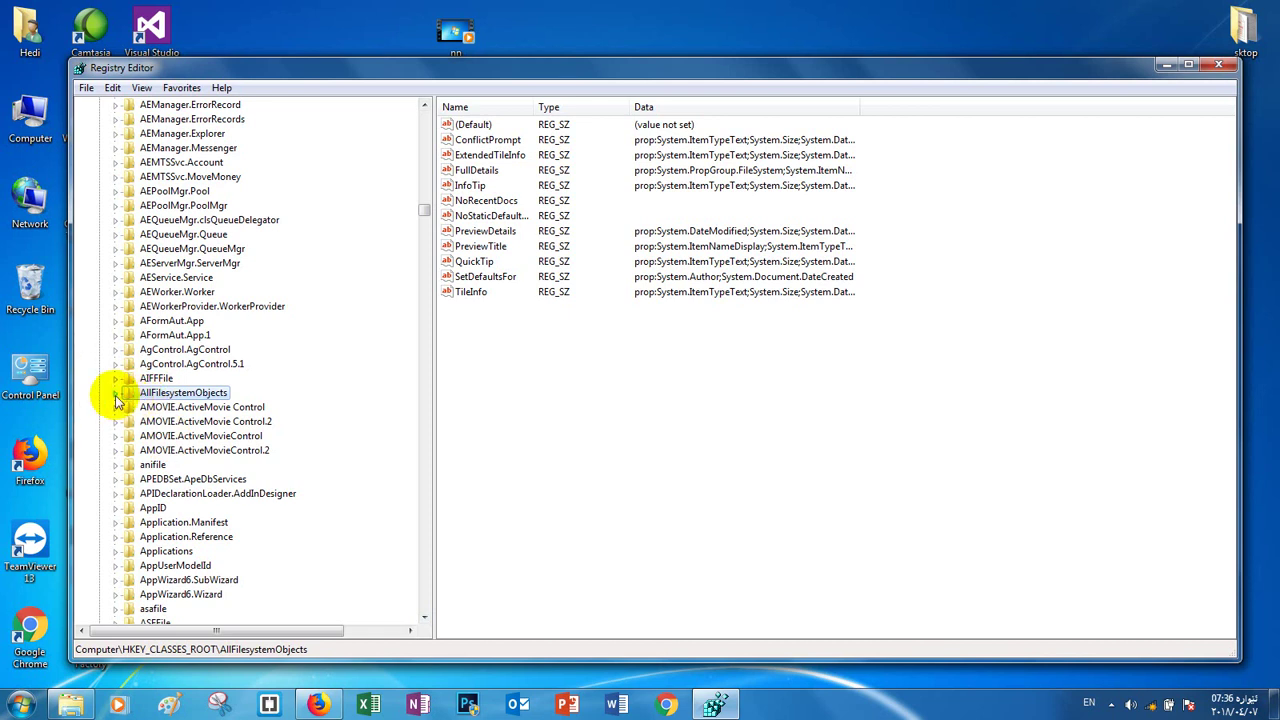
# Expand AllFilesystemObjects, shellex and ContextMenuHandlers, and select the SendTo key
pyautogui.click(116, 393)
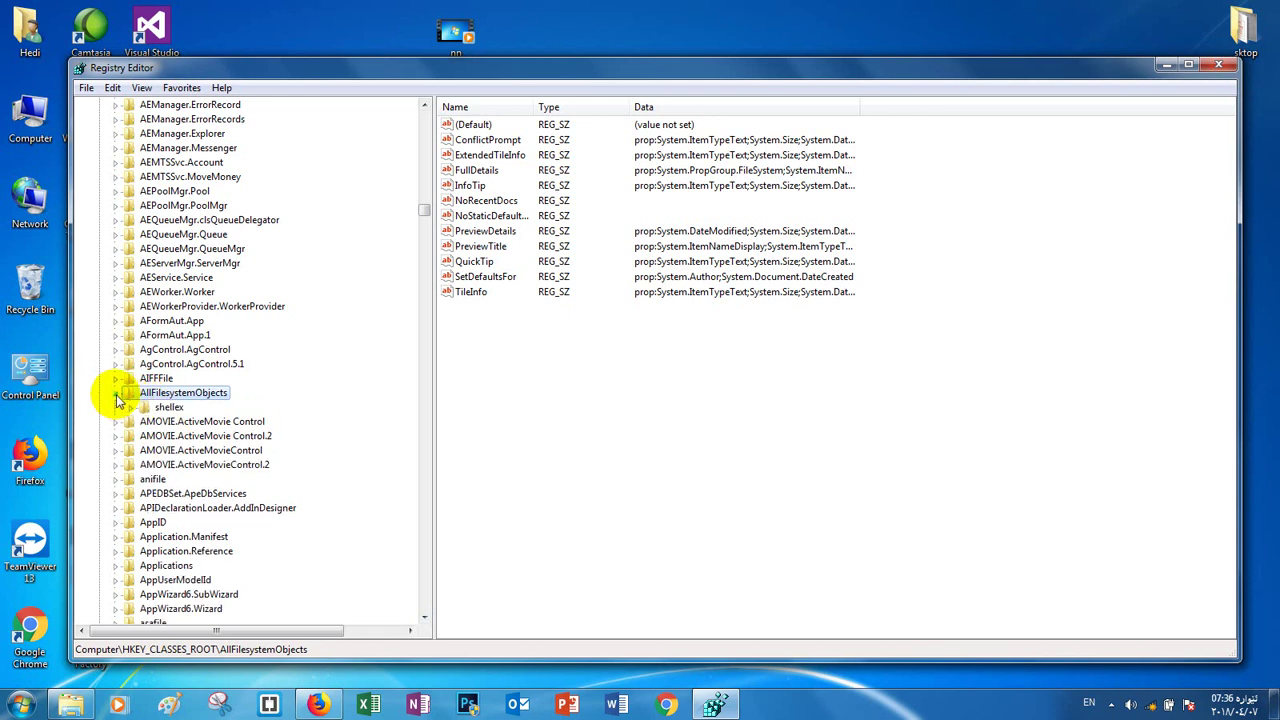
pyautogui.click(170, 407)
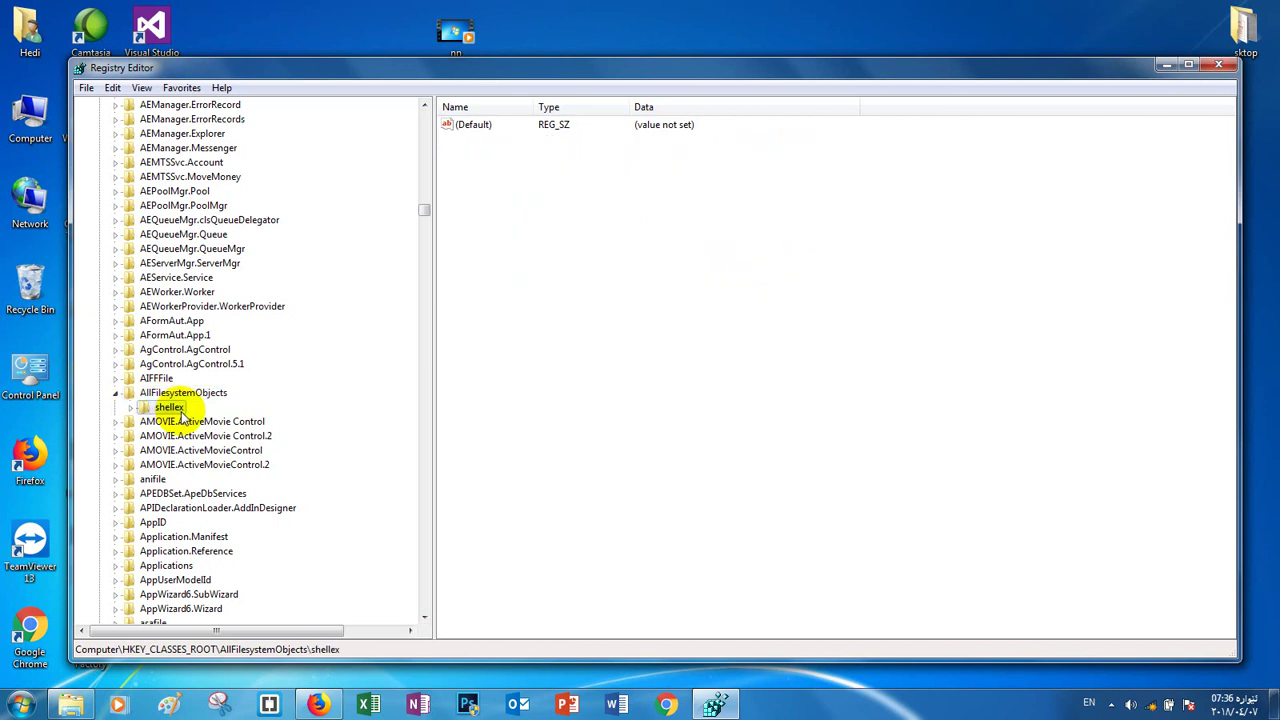
pyautogui.click(130, 408)
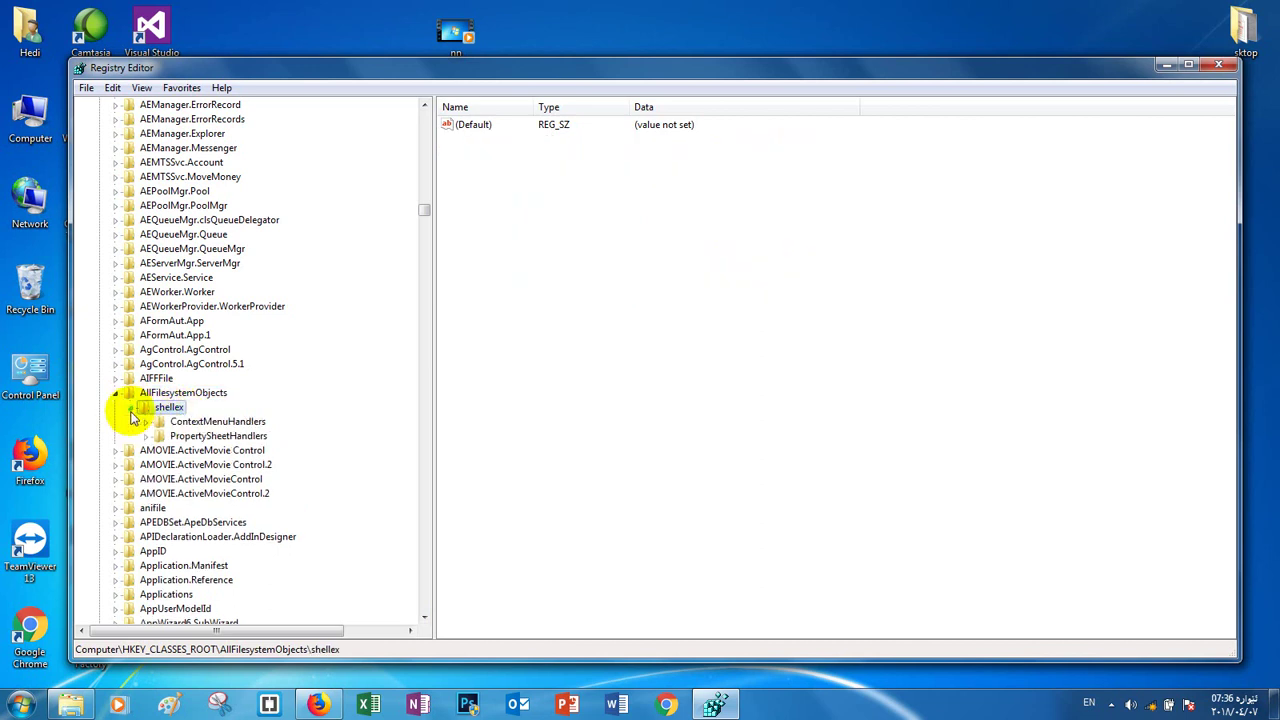
pyautogui.click(212, 422)
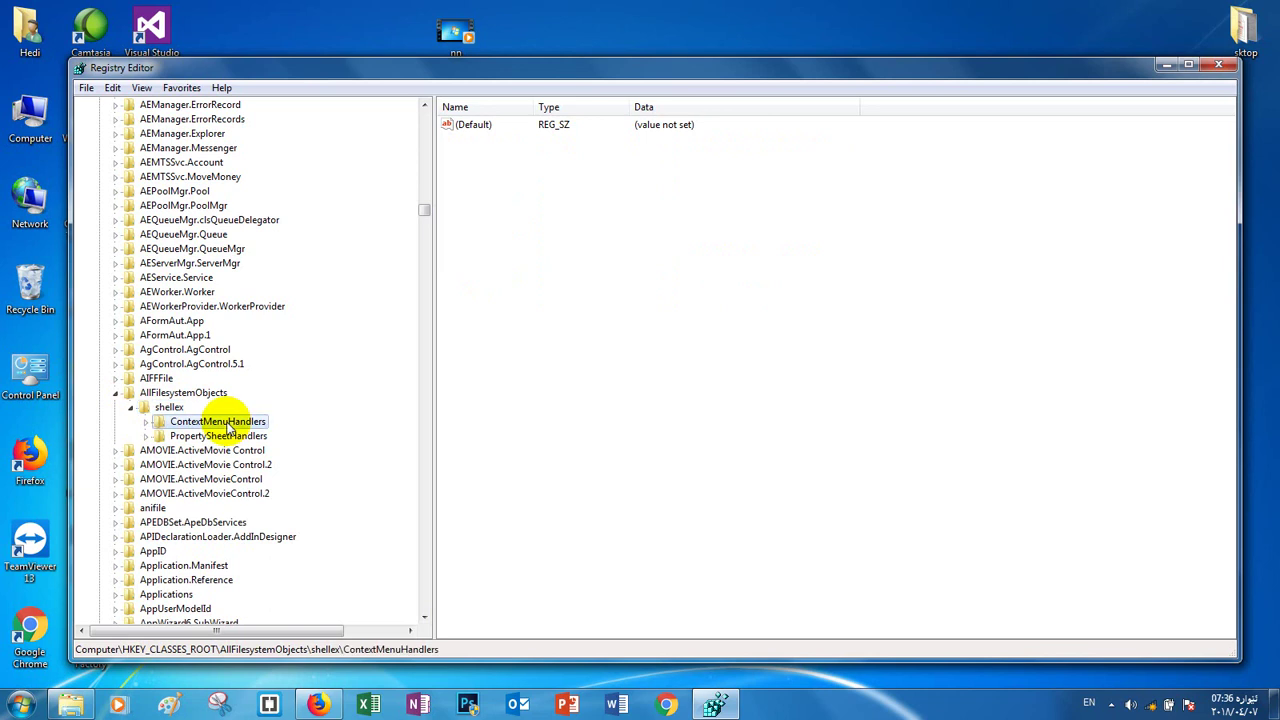
pyautogui.click(147, 422)
pyautogui.click(202, 480)
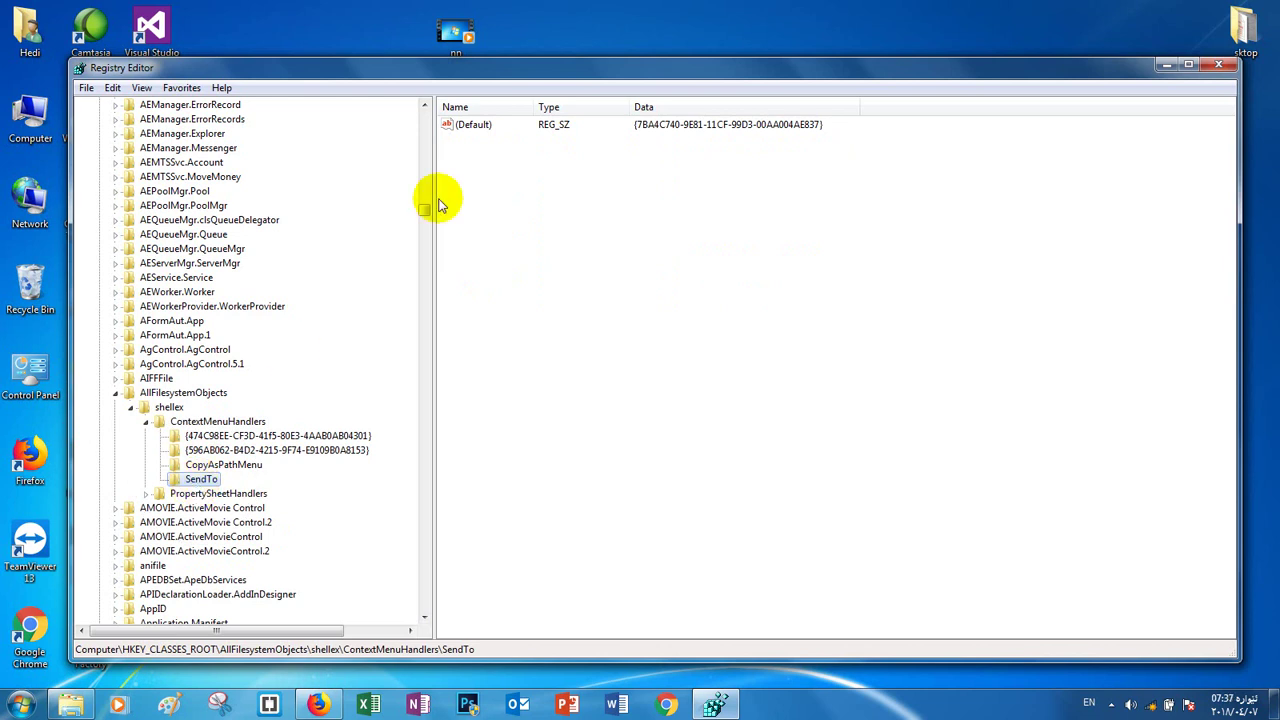
# Add a 1 before the opening brace of the SendTo key's (Default) value, making it 1{7BA4C740-9E81-11CF-99D3-00AA004AE837}
pyautogui.doubleClick(470, 133)
pyautogui.moveTo(354, 137); pyautogui.dragTo(506, 168)
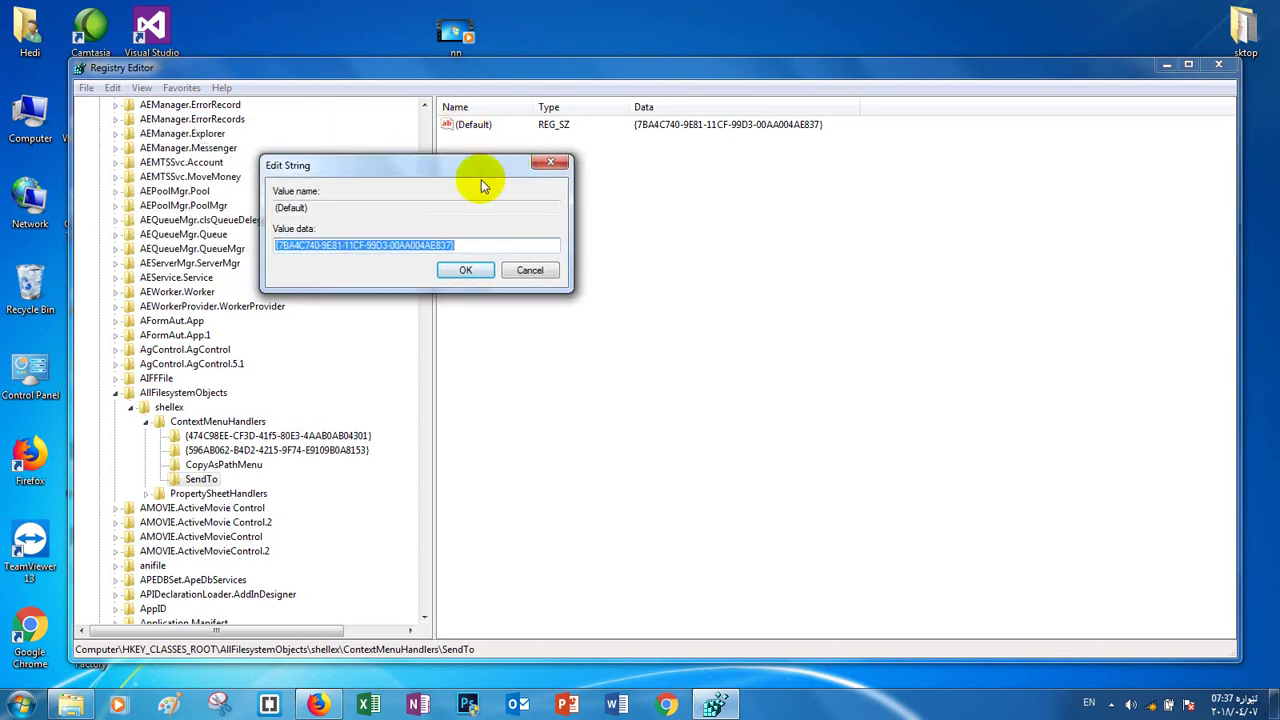
pyautogui.click(347, 246)
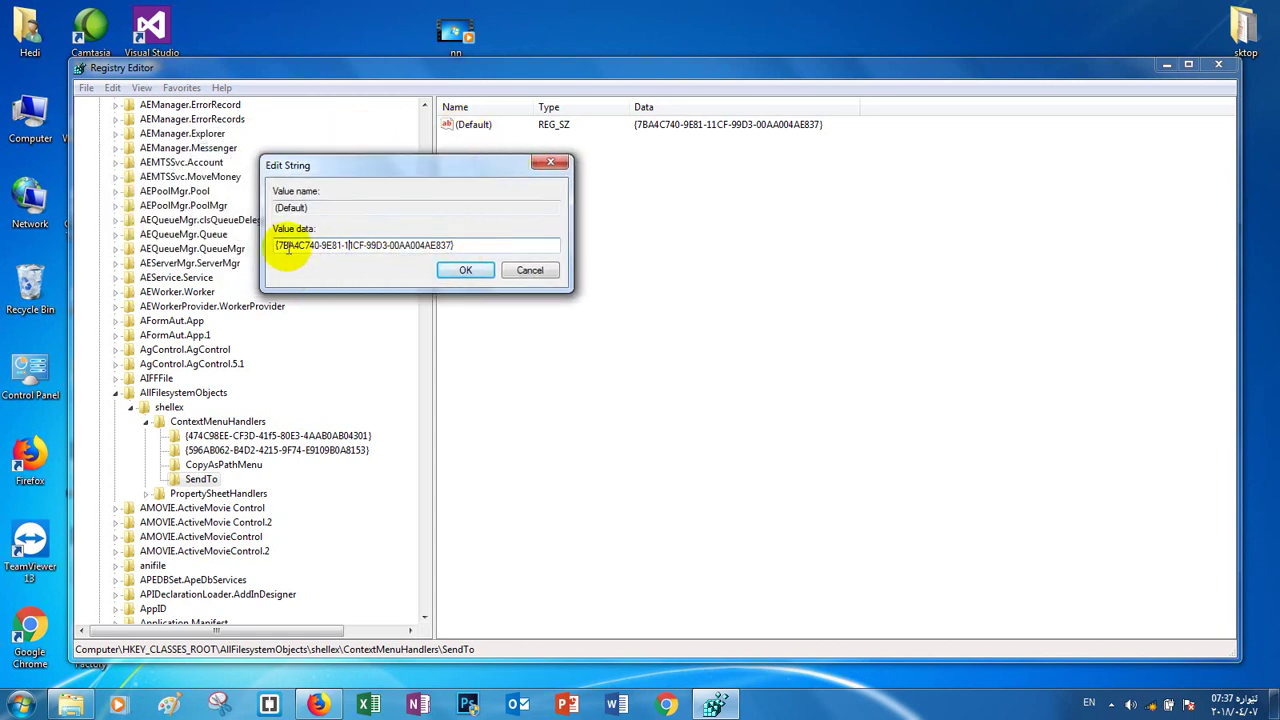
pyautogui.click(278, 246)
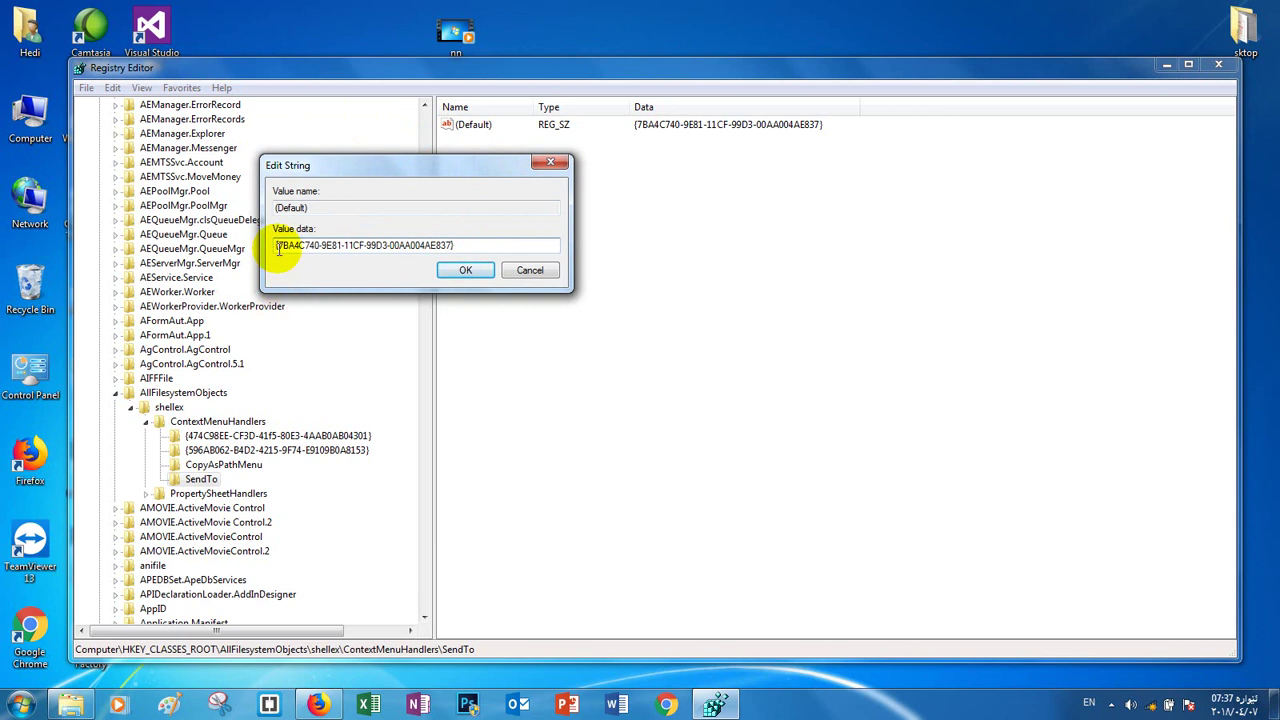
pyautogui.press('super+plus')
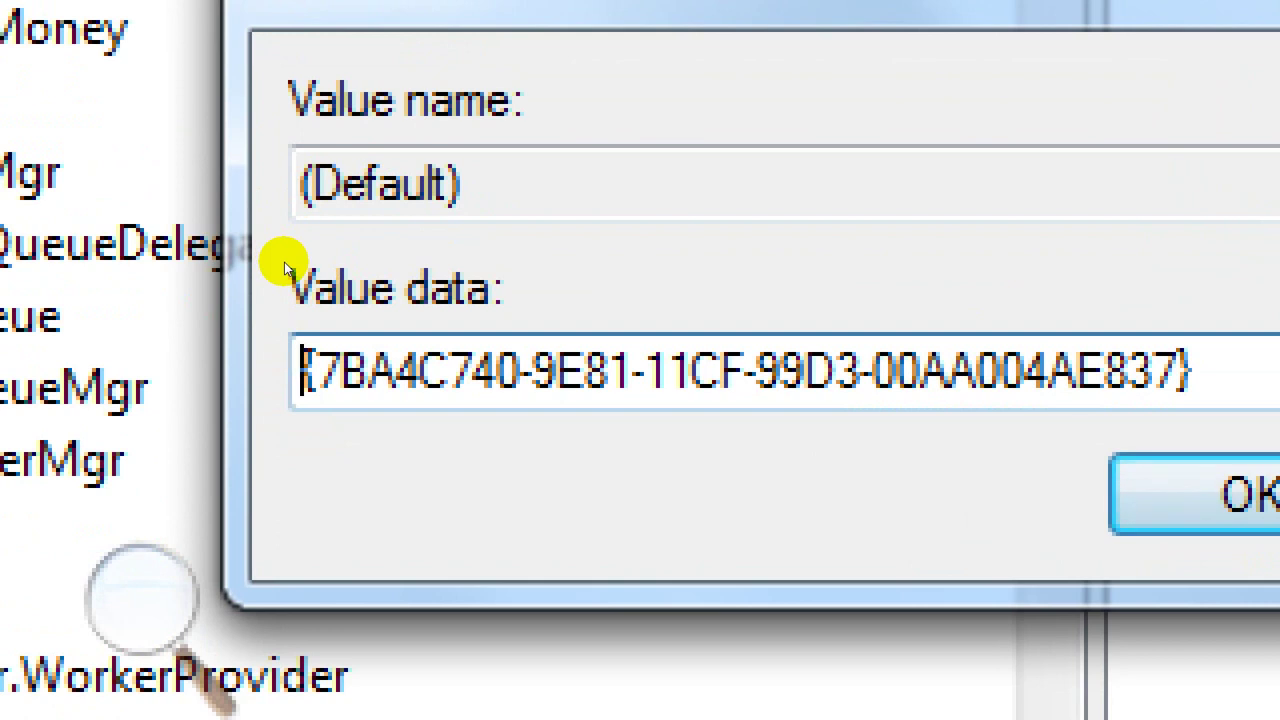
pyautogui.write('1')
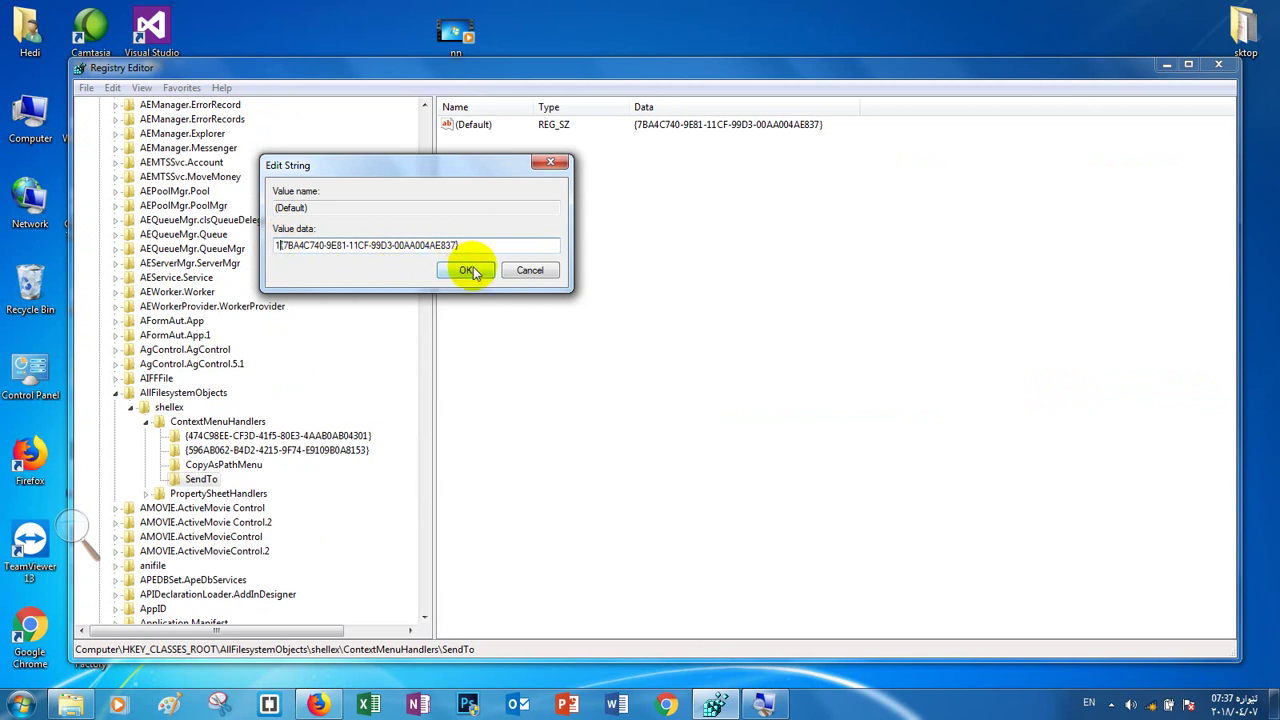
pyautogui.click(470, 270)
# Uncover the desktop and check the context menus of the nn video and the pro folder for the changed Send to entry
pyautogui.moveTo(497, 68); pyautogui.dragTo(677, 343)
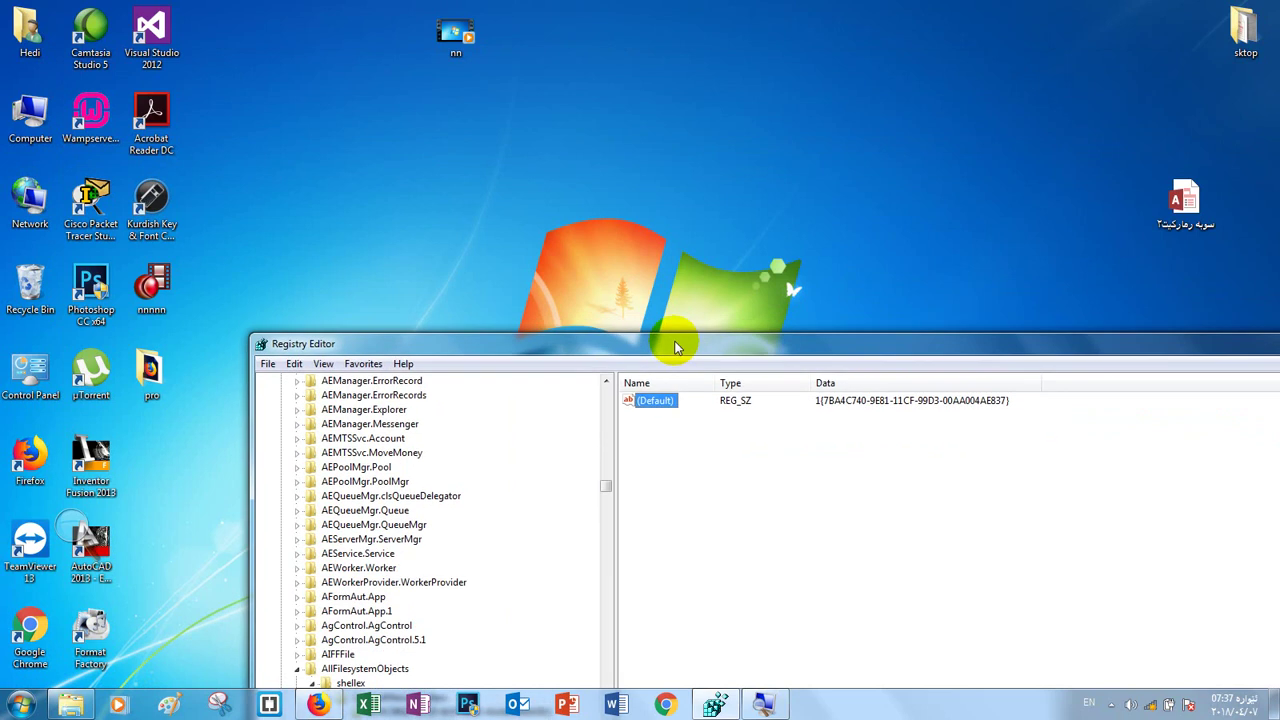
pyautogui.click(470, 52)
pyautogui.rightClick(442, 26)
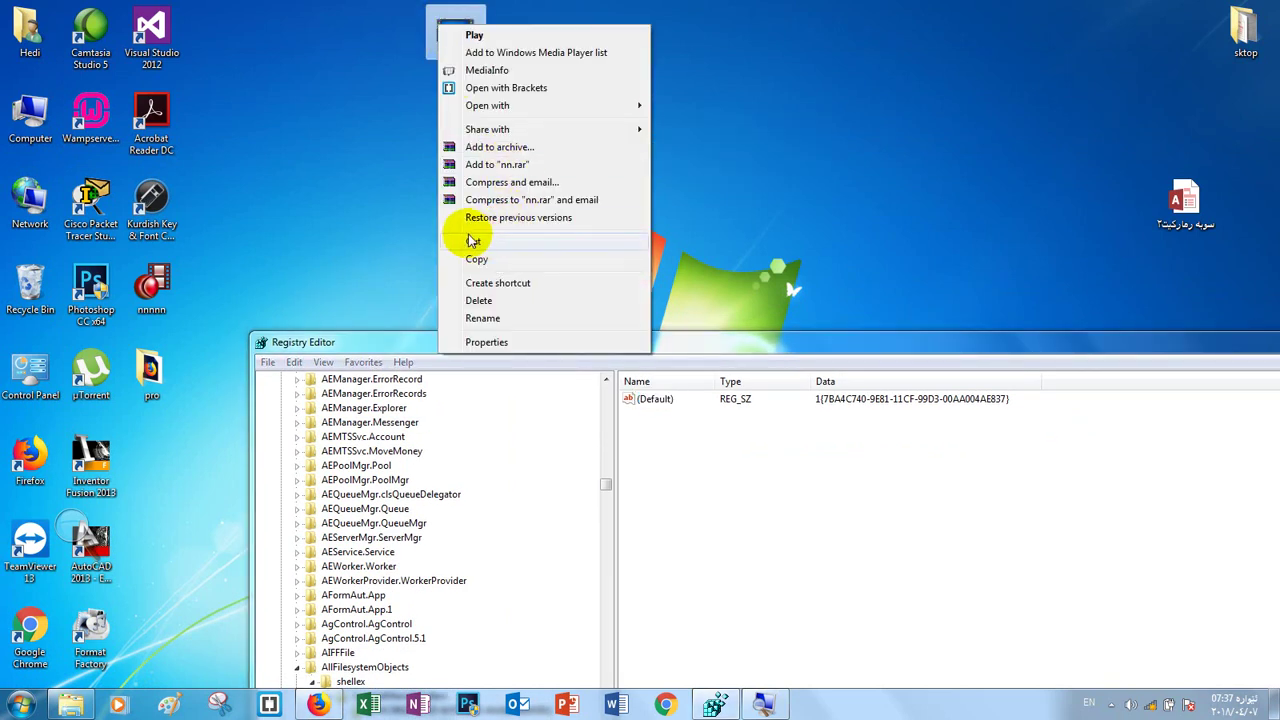
pyautogui.click(145, 370)
pyautogui.rightClick(149, 366)
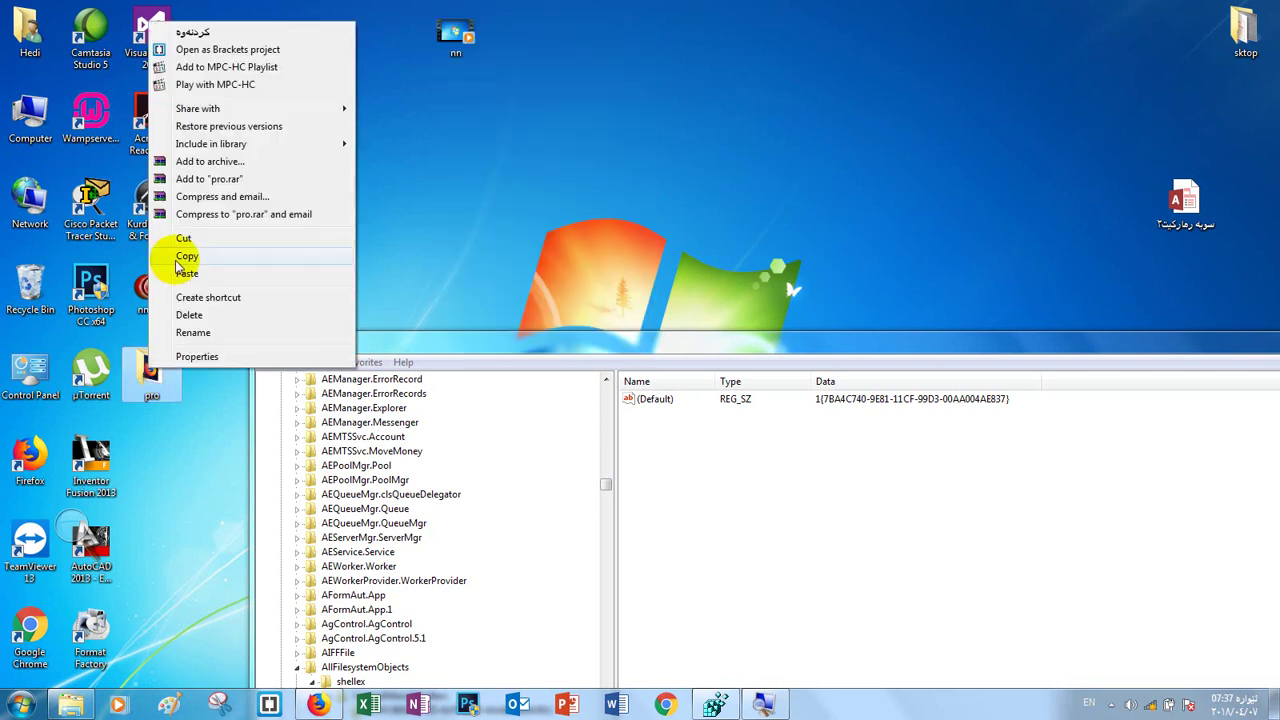
pyautogui.click(480, 342)
# Bring the Registry Editor back into view and jump from the start of HKEY_CLASSES_ROOT to the AllFilesystemObjects key
pyautogui.moveTo(480, 342); pyautogui.dragTo(463, 106)
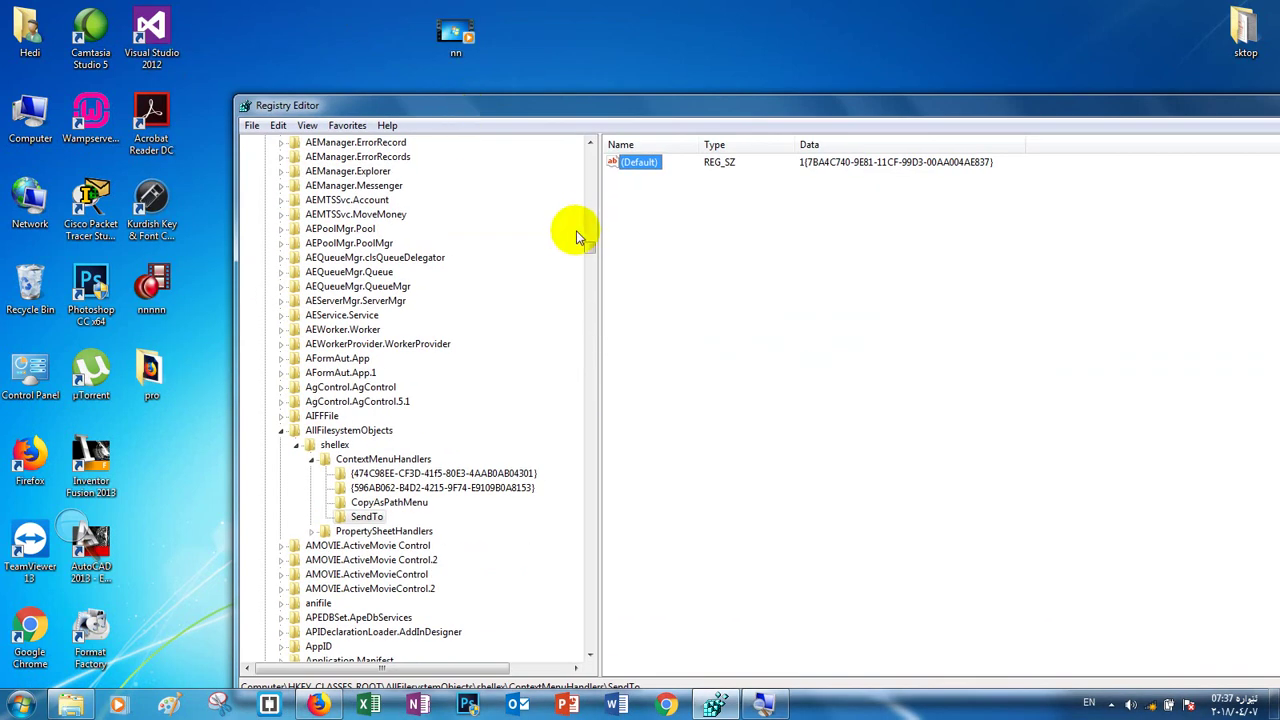
pyautogui.moveTo(592, 252); pyautogui.dragTo(587, 150)
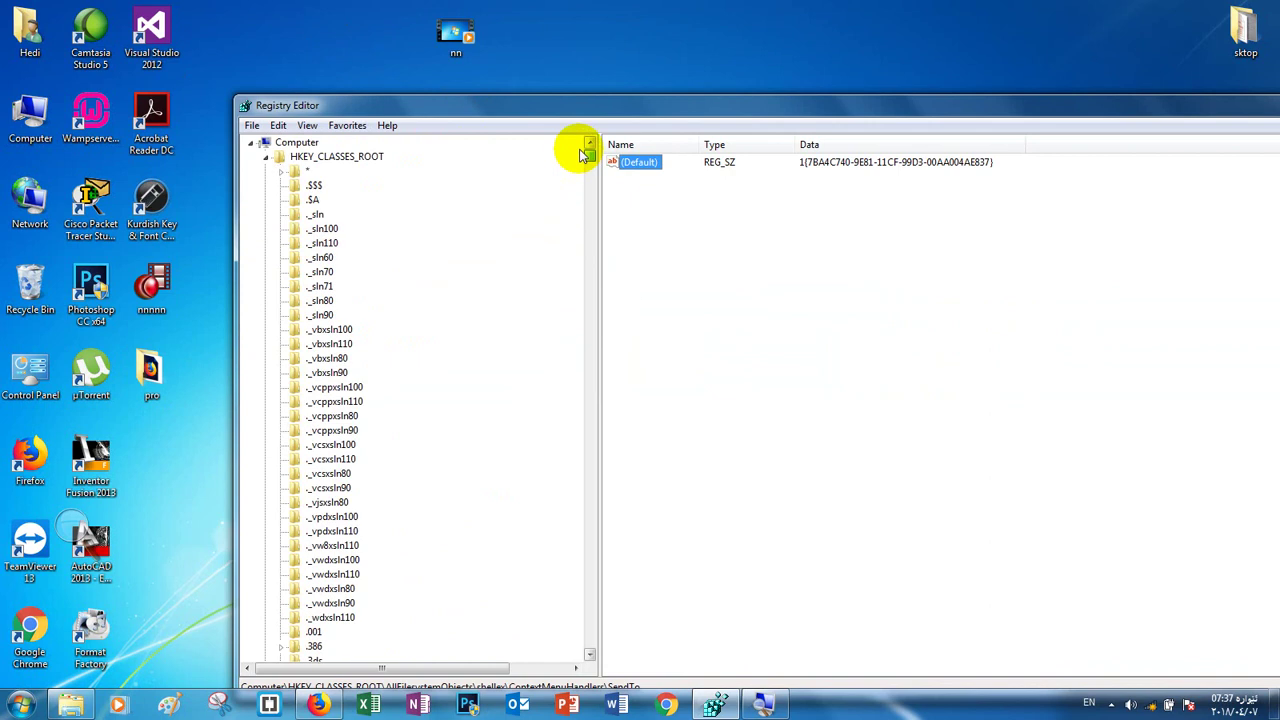
pyautogui.click(320, 273)
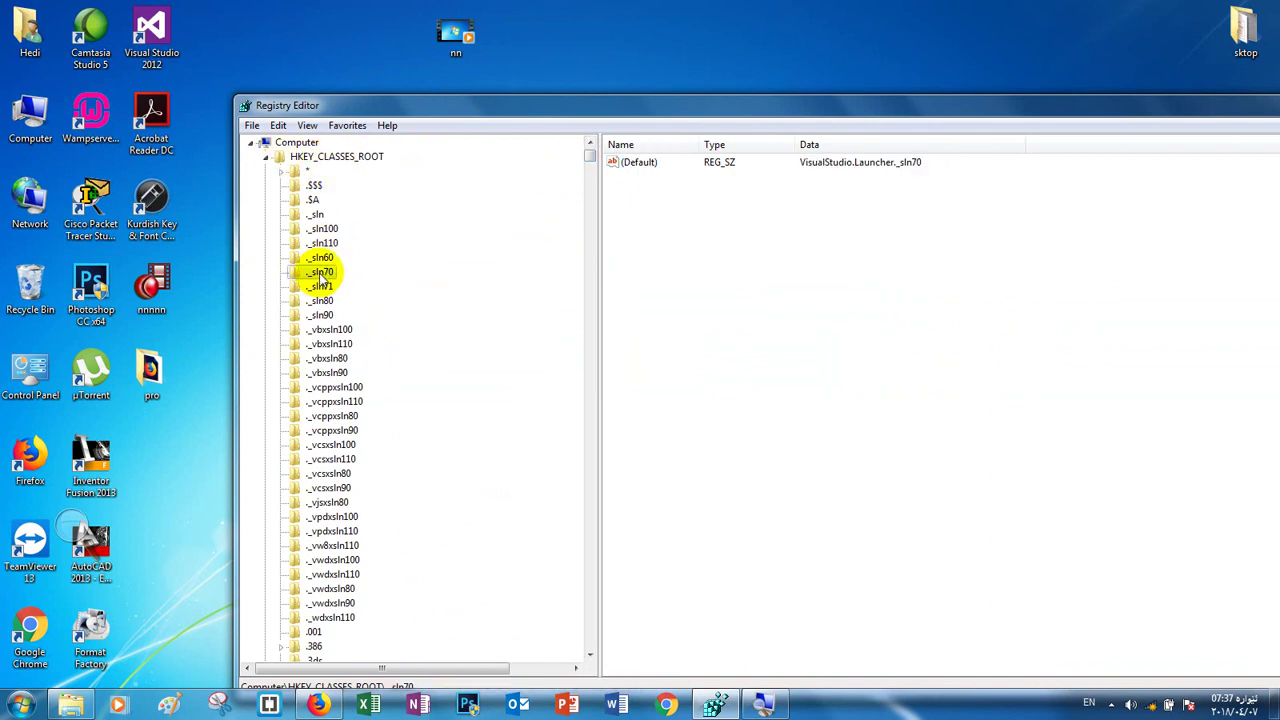
pyautogui.write('al')
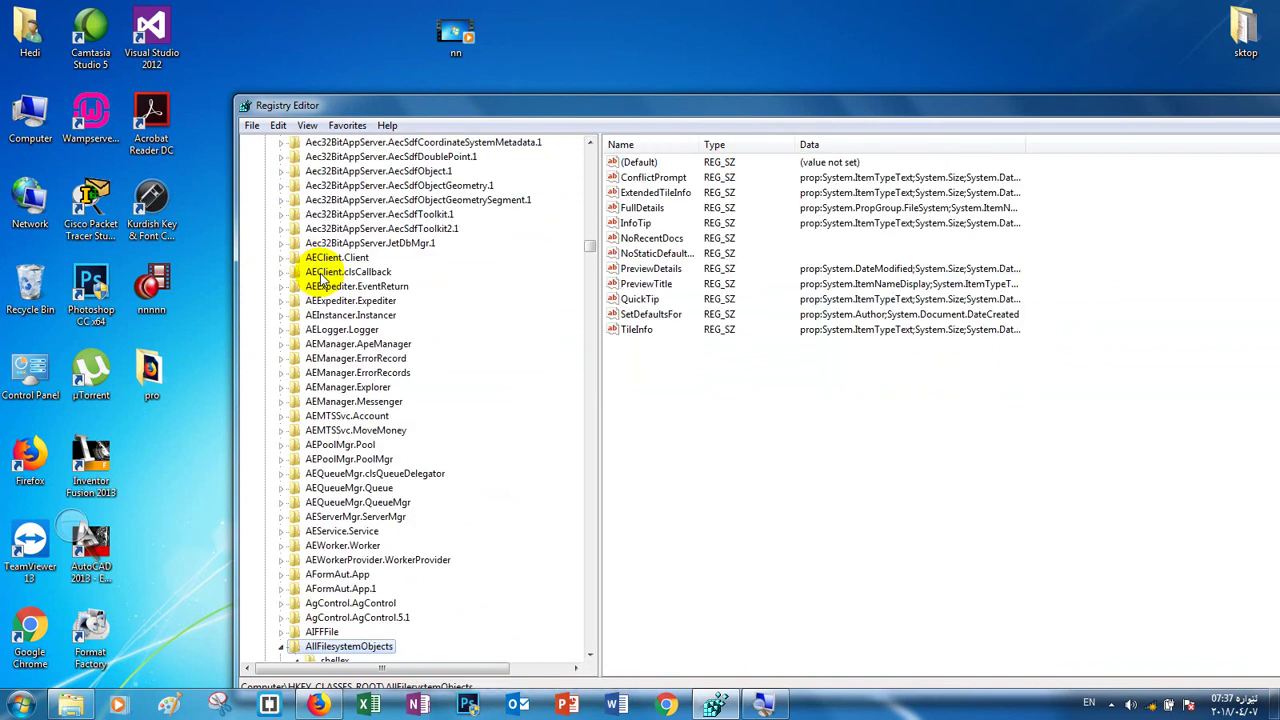
pyautogui.scroll(-20, 590, 652)
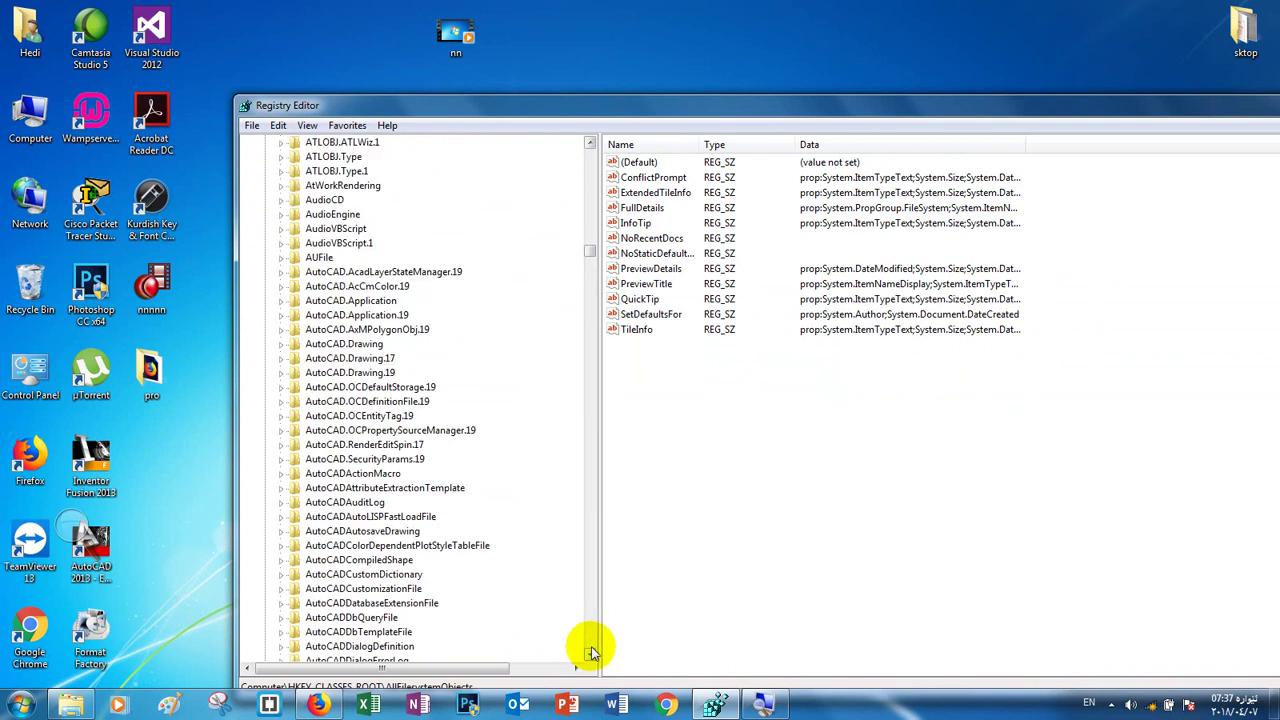
pyautogui.click(345, 315)
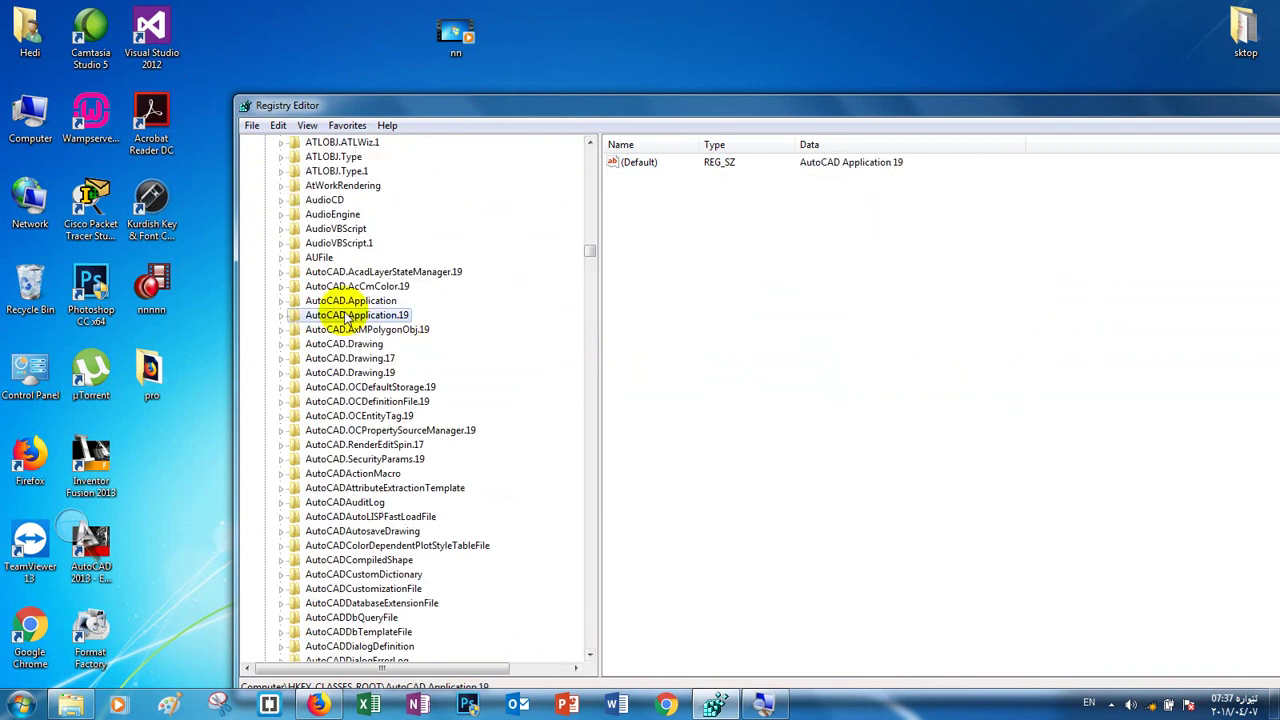
pyautogui.write('lar')
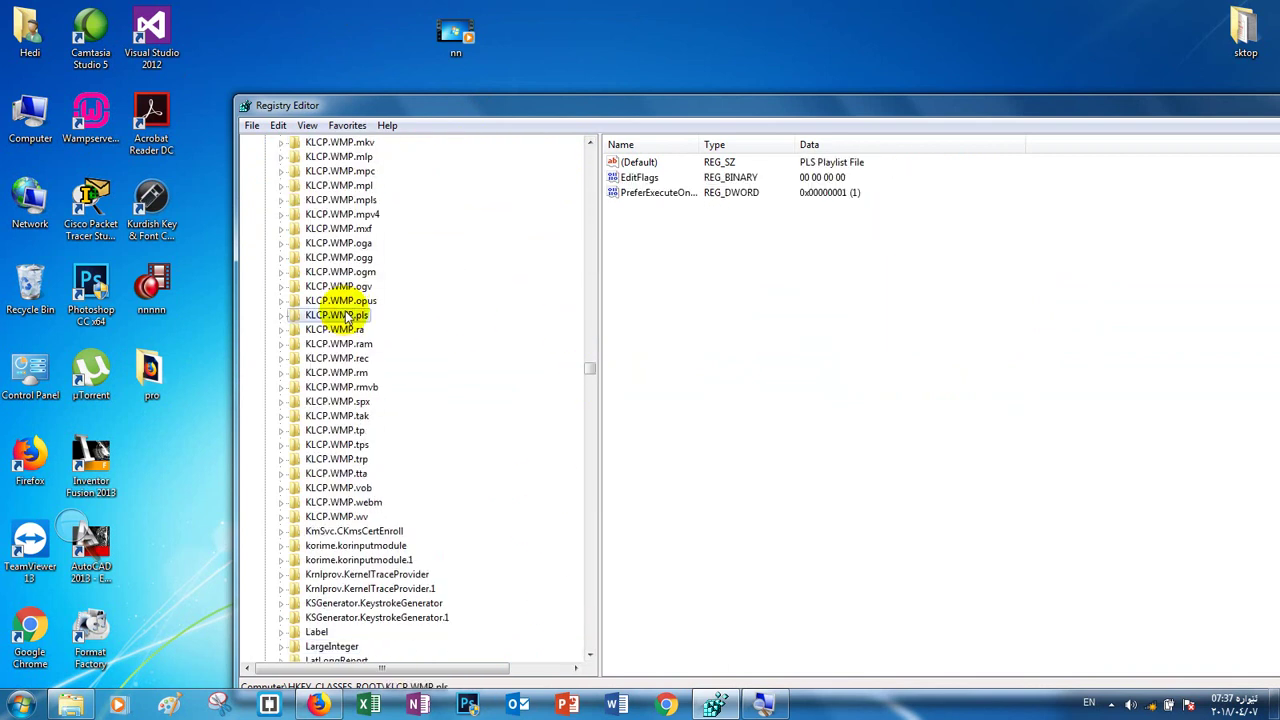
pyautogui.write('all')
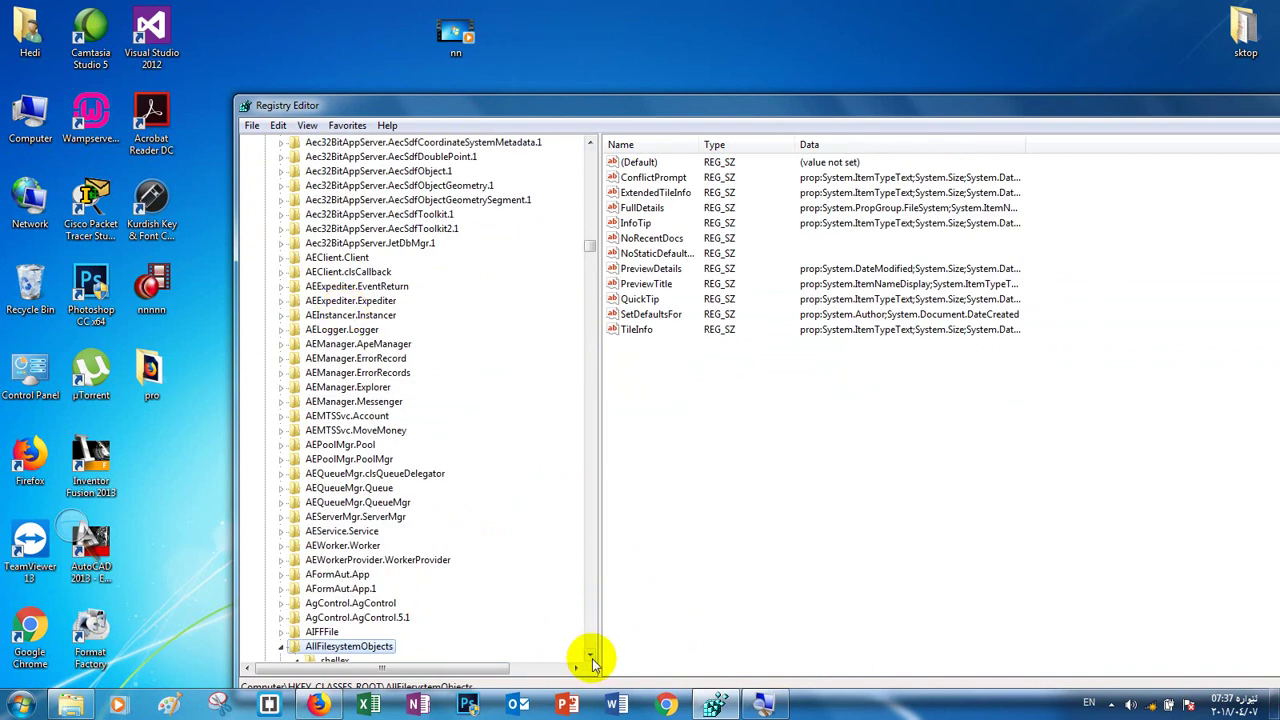
# Restore the SendTo key's (Default) value to {7BA4C740-9E81-11CF-99D3-00AA004AE837} and check the nn video's context menu for Send to
pyautogui.click(590, 655)
pyautogui.click(590, 655)
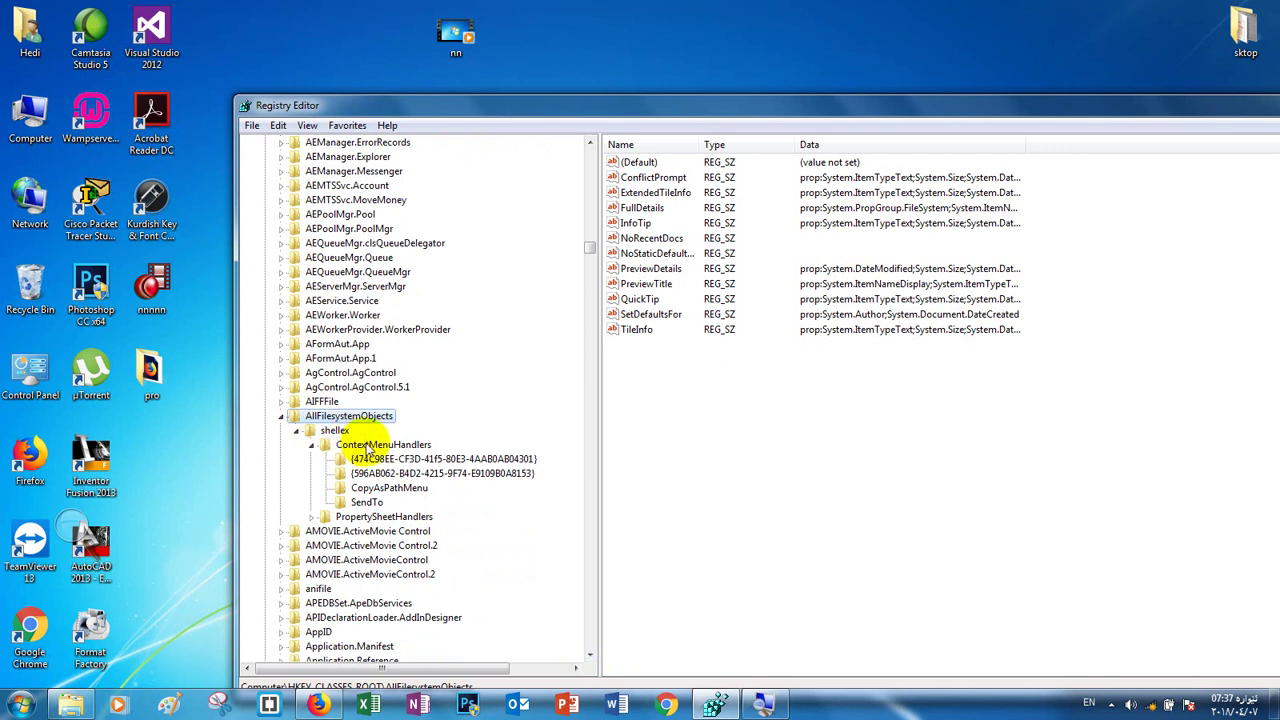
pyautogui.click(364, 502)
pyautogui.doubleClick(638, 164)
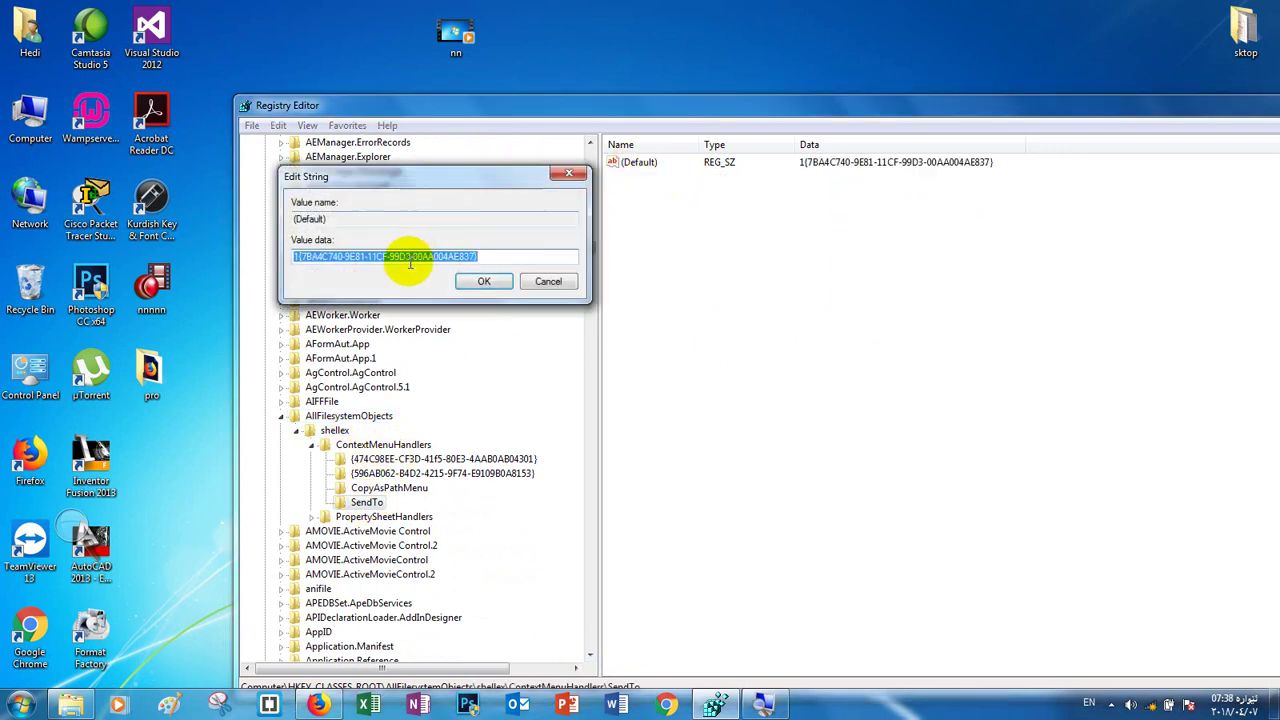
pyautogui.click(302, 258)
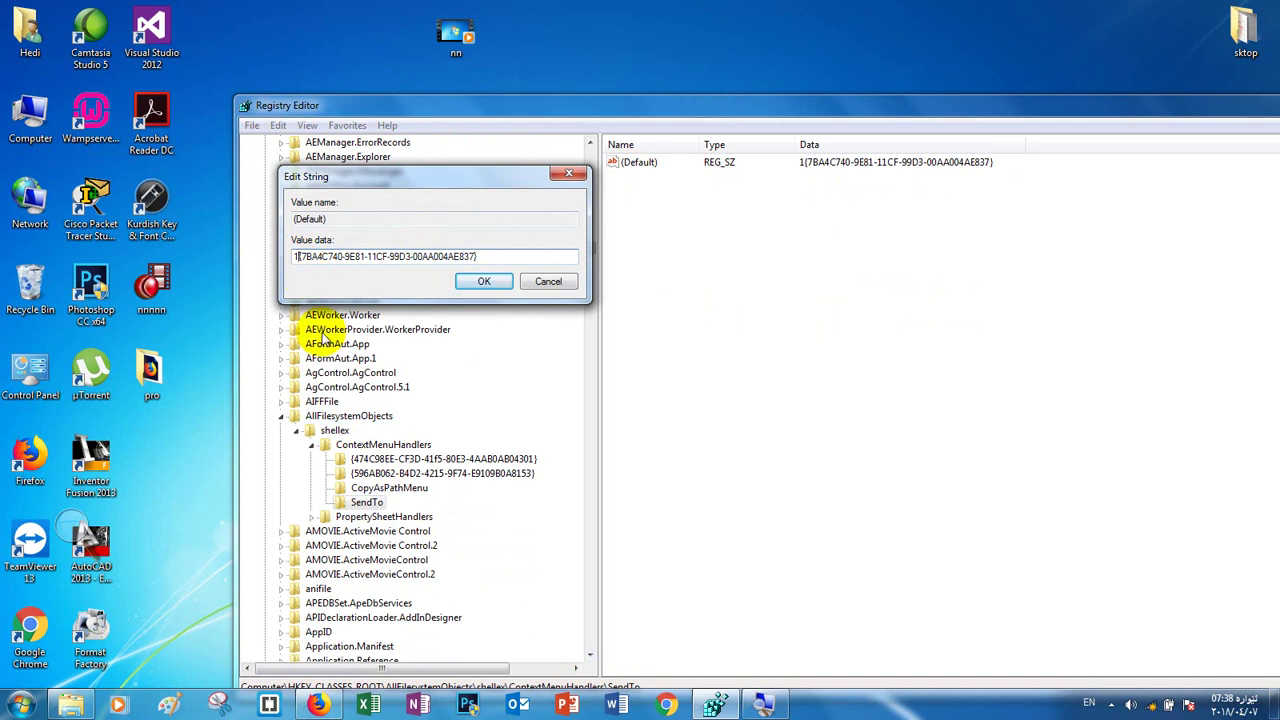
pyautogui.click(488, 283)
pyautogui.rightClick(461, 12)
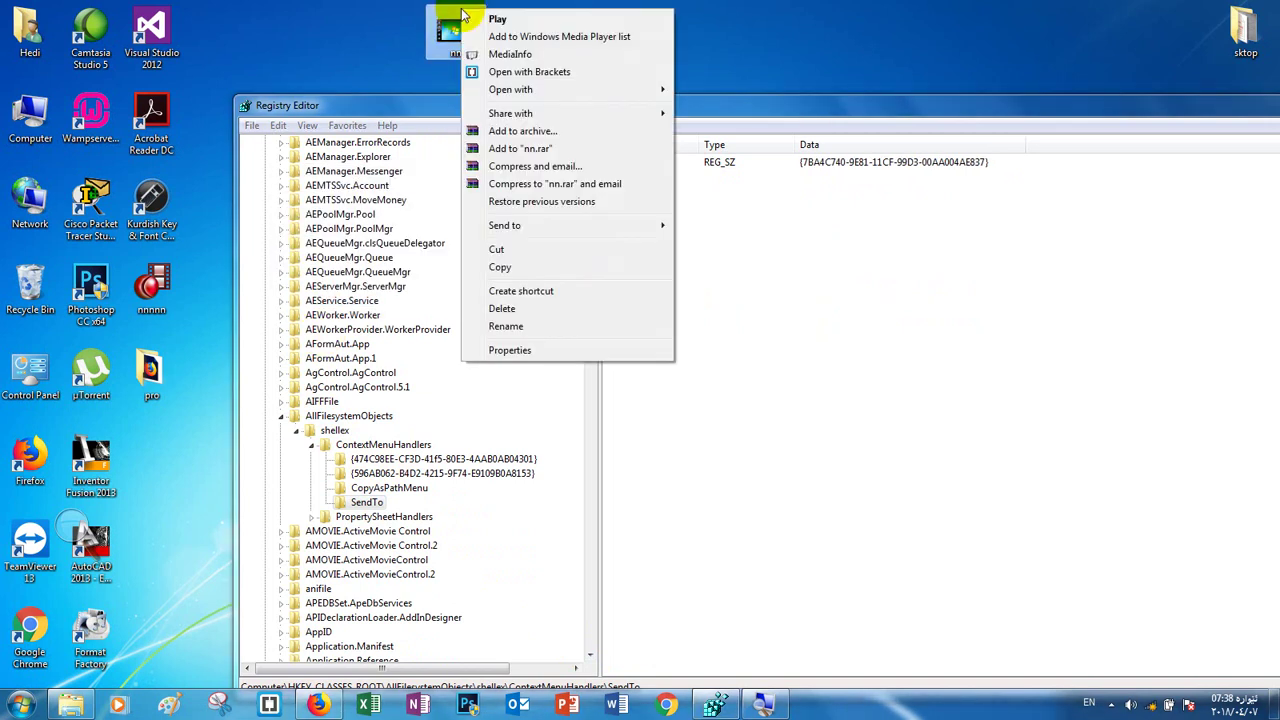
pyautogui.moveTo(540, 228)
# Collapse the shellex, AllFilesystemObjects and HKEY_CLASSES_ROOT keys so only the root hives are listed
pyautogui.moveTo(749, 108); pyautogui.dragTo(692, 118)
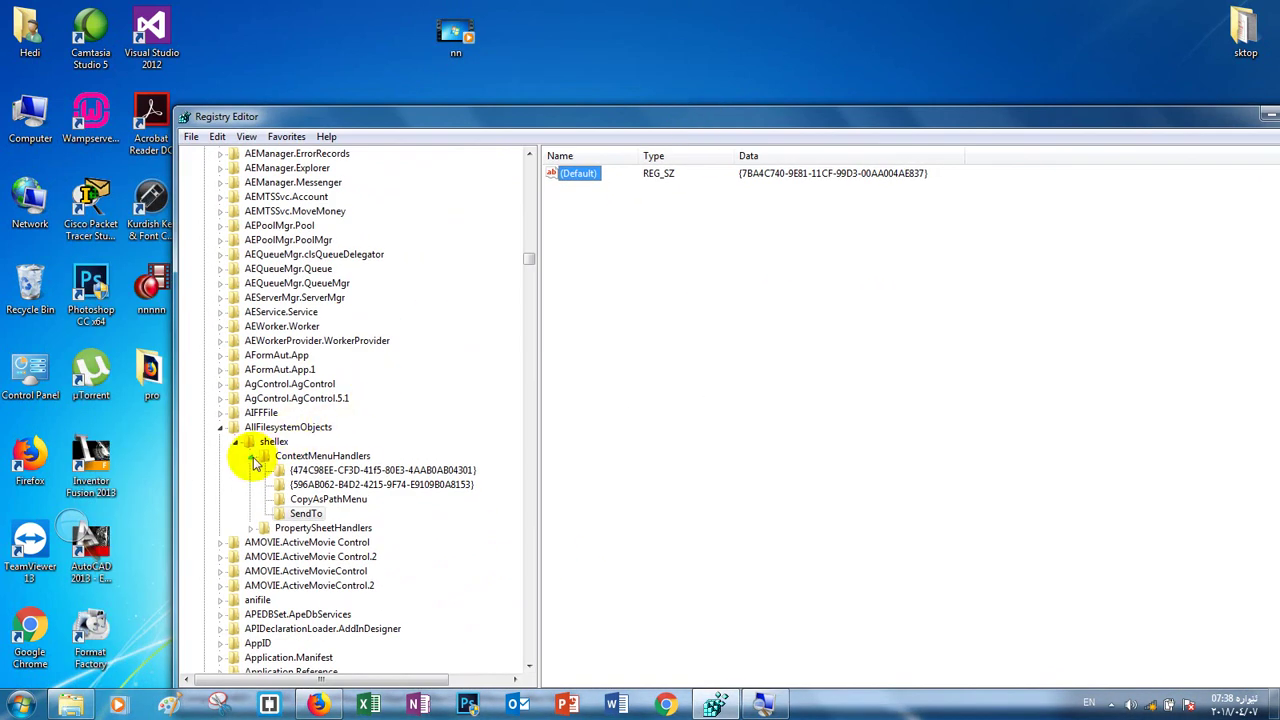
pyautogui.click(235, 441)
pyautogui.click(221, 428)
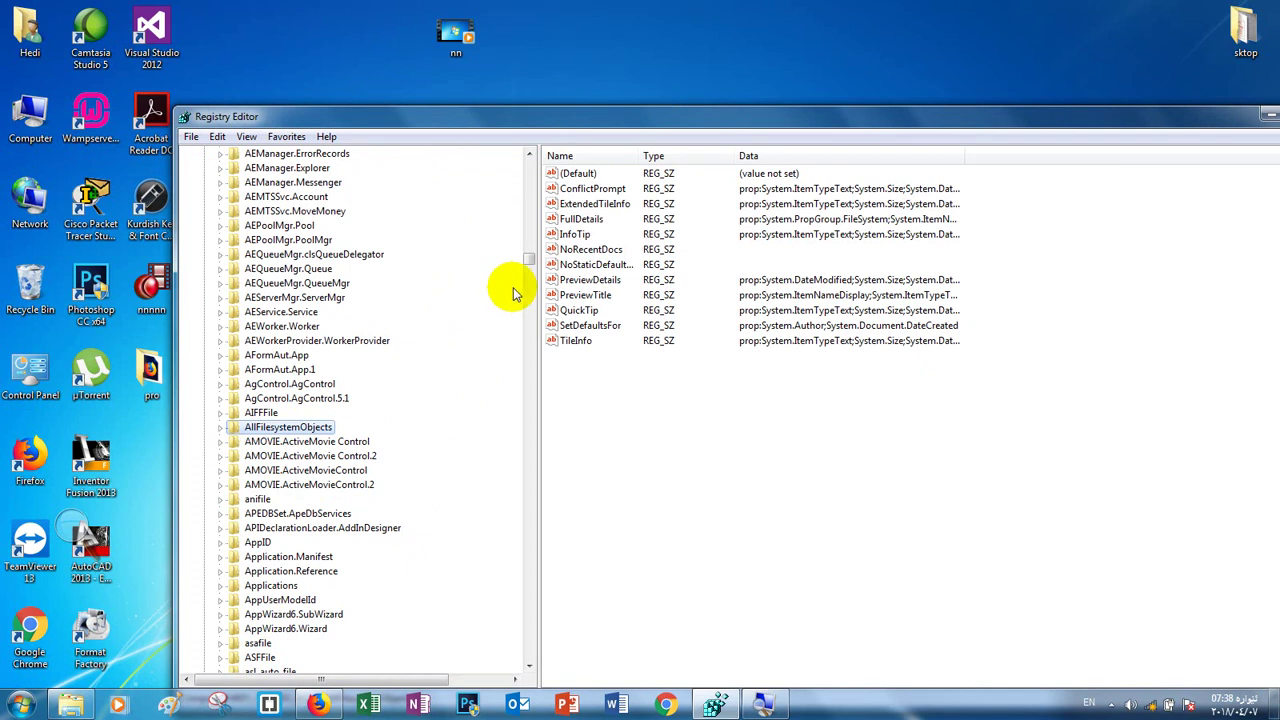
pyautogui.click(530, 252)
pyautogui.moveTo(530, 252); pyautogui.dragTo(527, 157)
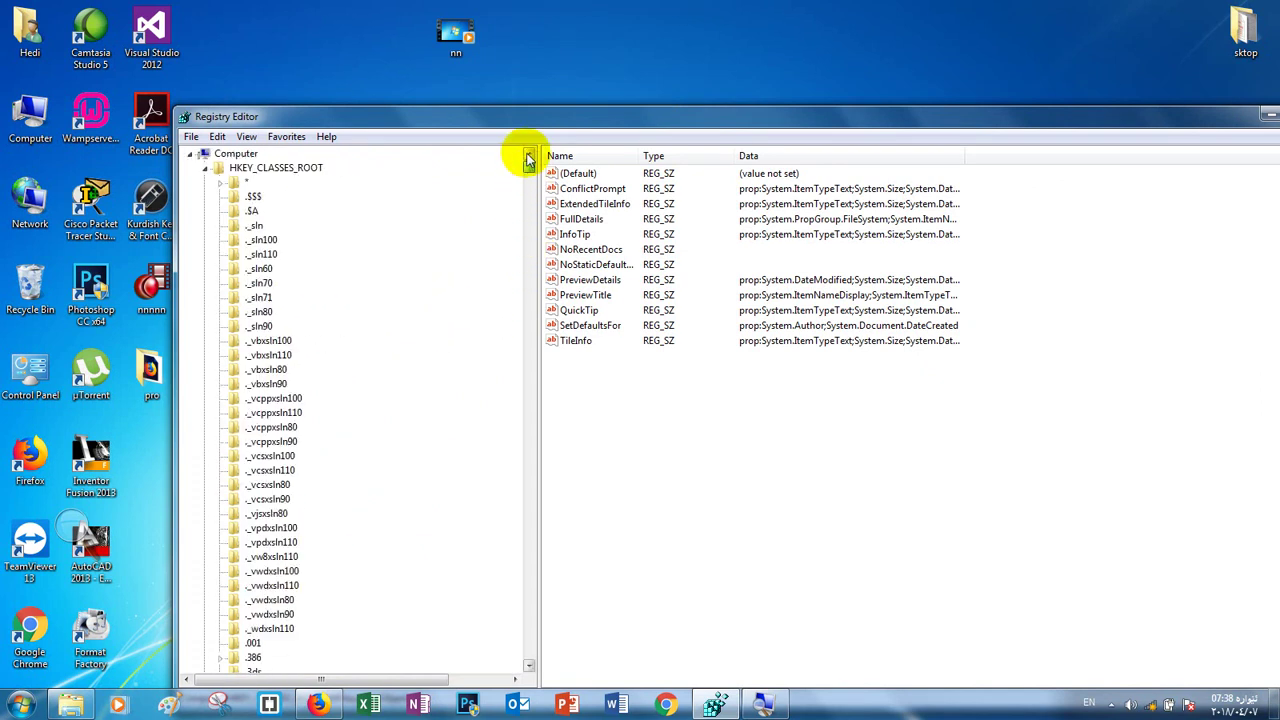
pyautogui.click(205, 167)
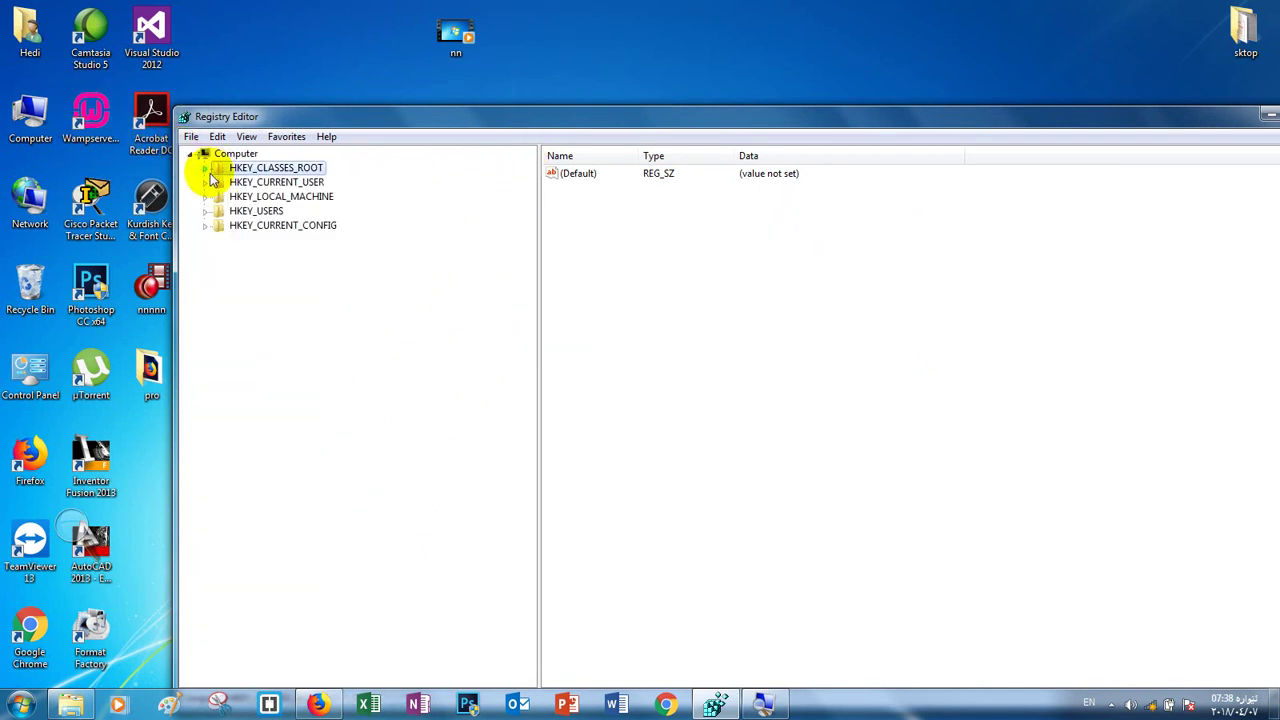
# Check the Open entry in the desktop Computer icon's context menu and move the Registry Editor window clear of the icons
pyautogui.rightClick(20, 110)
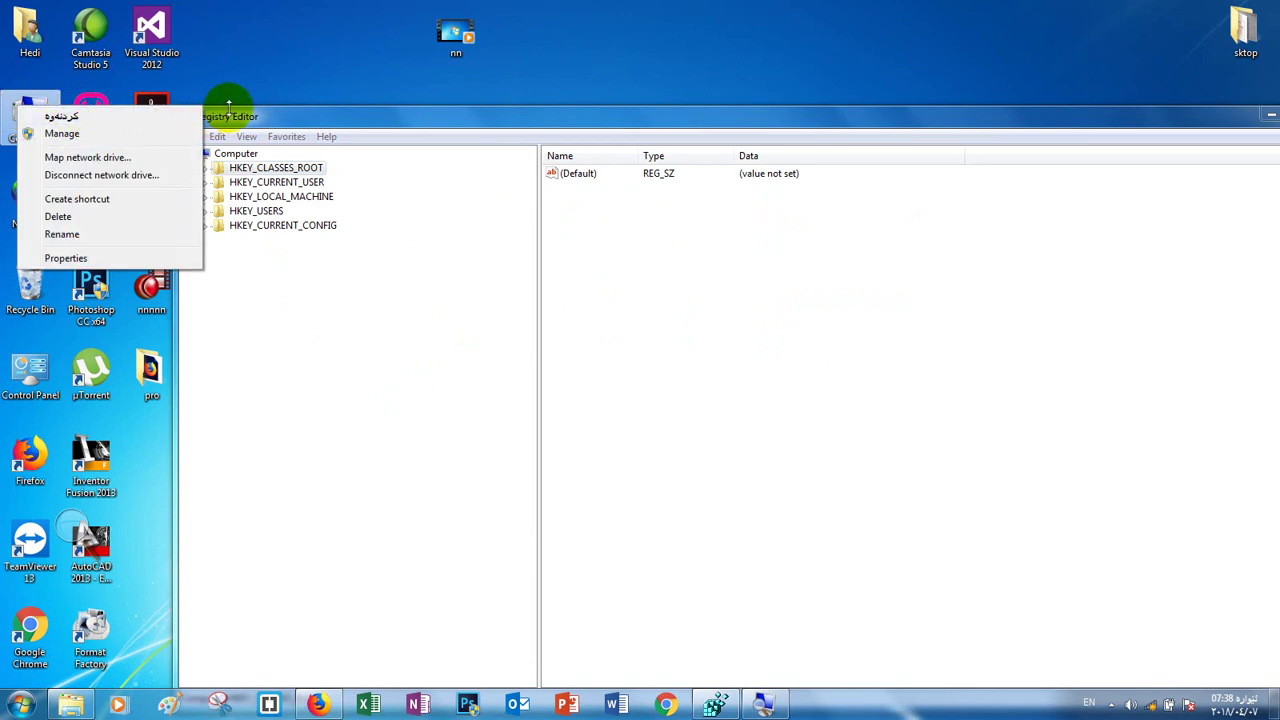
pyautogui.moveTo(243, 120); pyautogui.dragTo(284, 97)
pyautogui.click(340, 174)
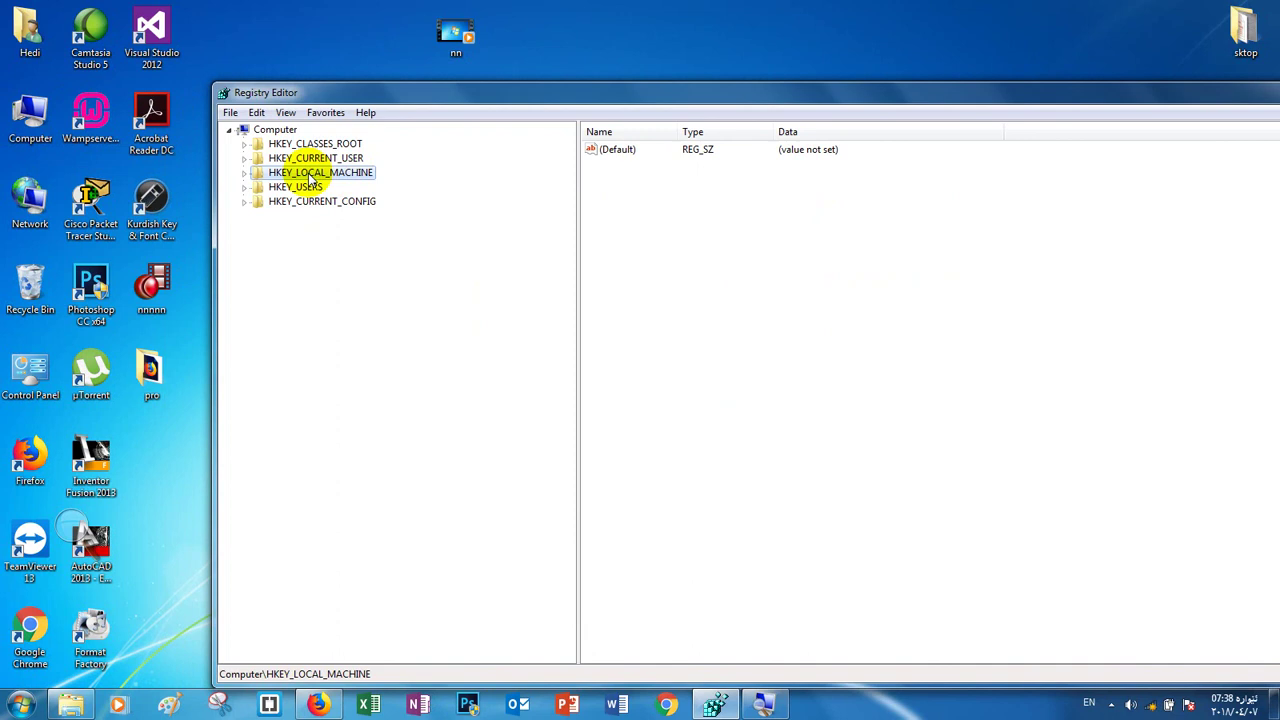
pyautogui.click(244, 173)
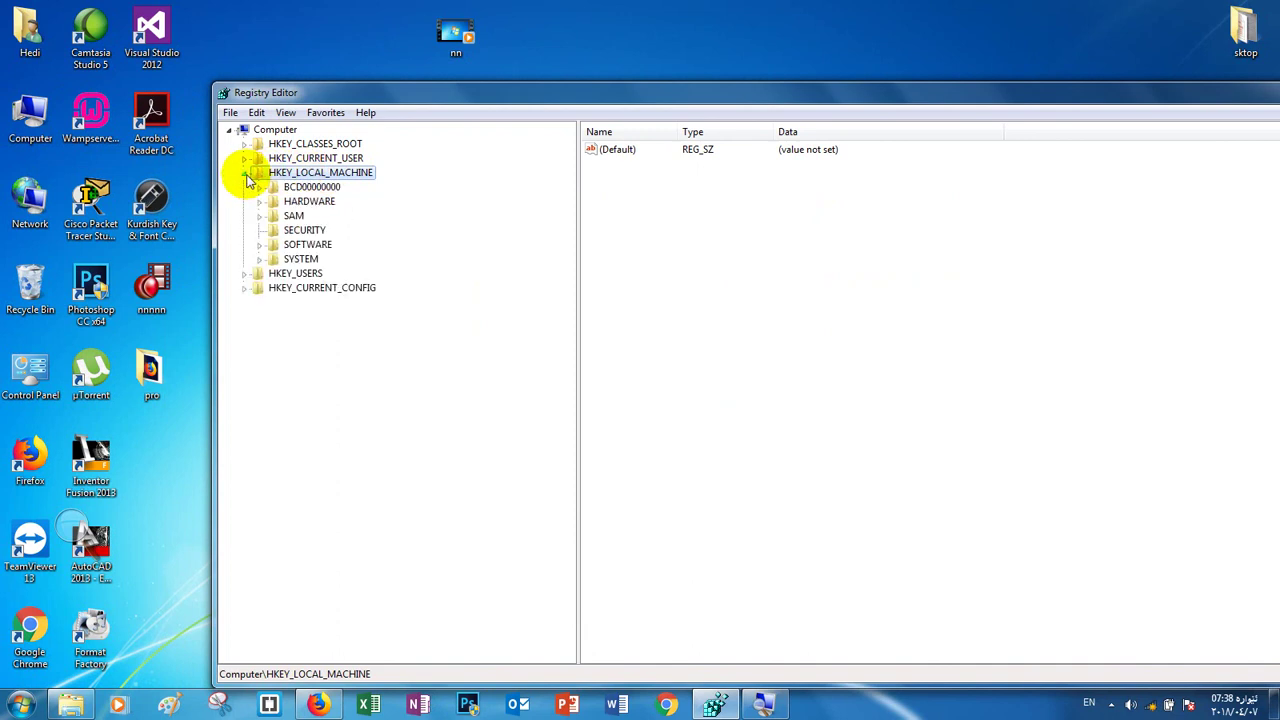
pyautogui.press('Up')
pyautogui.press('Up')
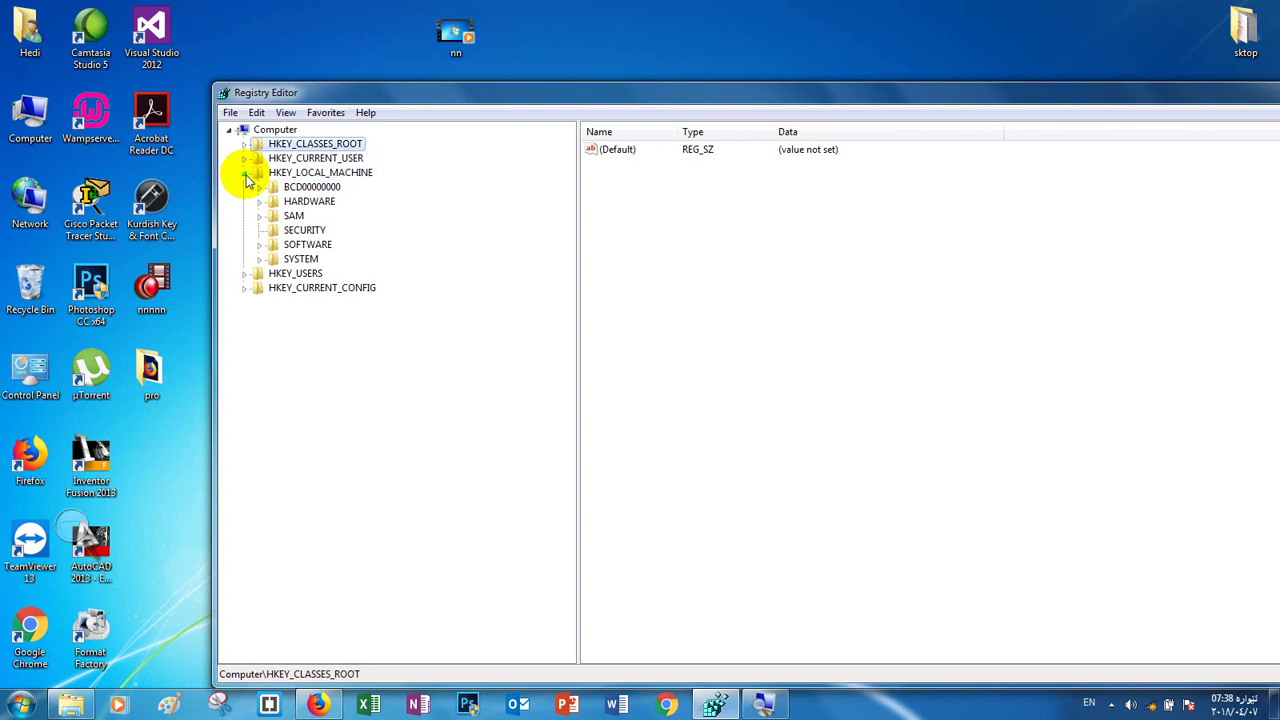
pyautogui.click(245, 175)
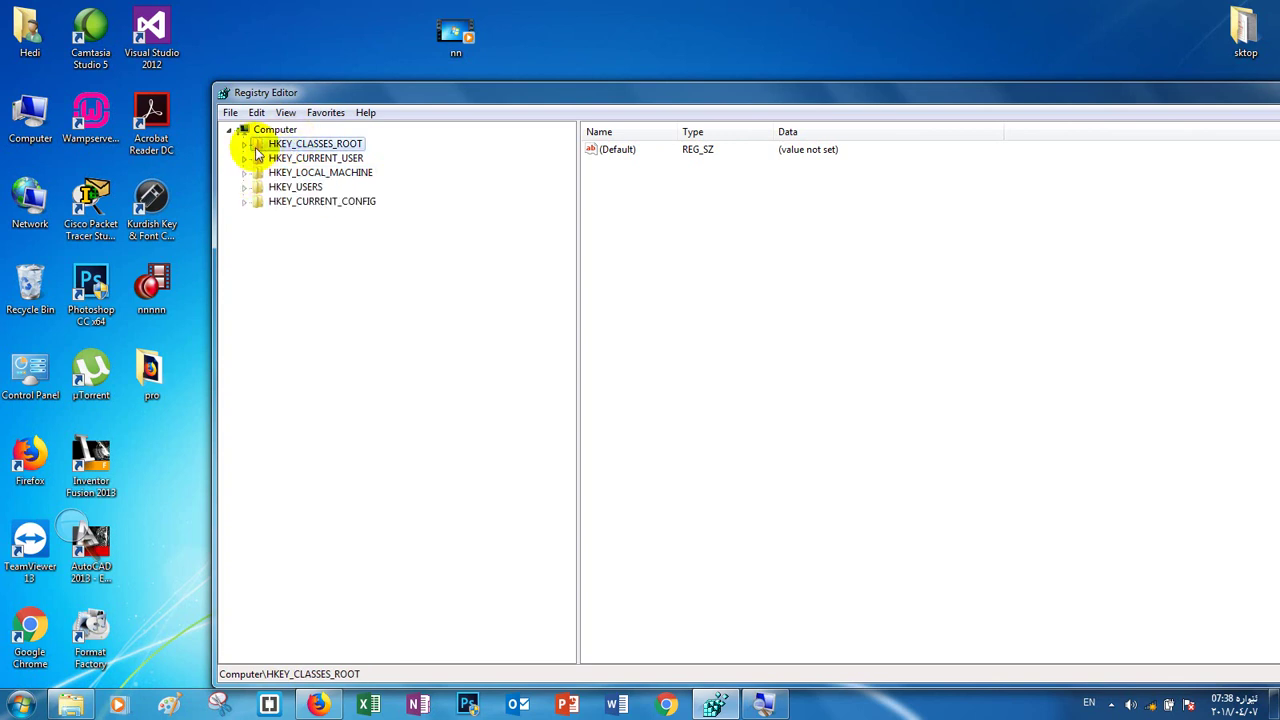
# Expand HKEY_CLASSES_ROOT, find the Folder key, expand it and its shell subkey, and select the open key
pyautogui.click(245, 150)
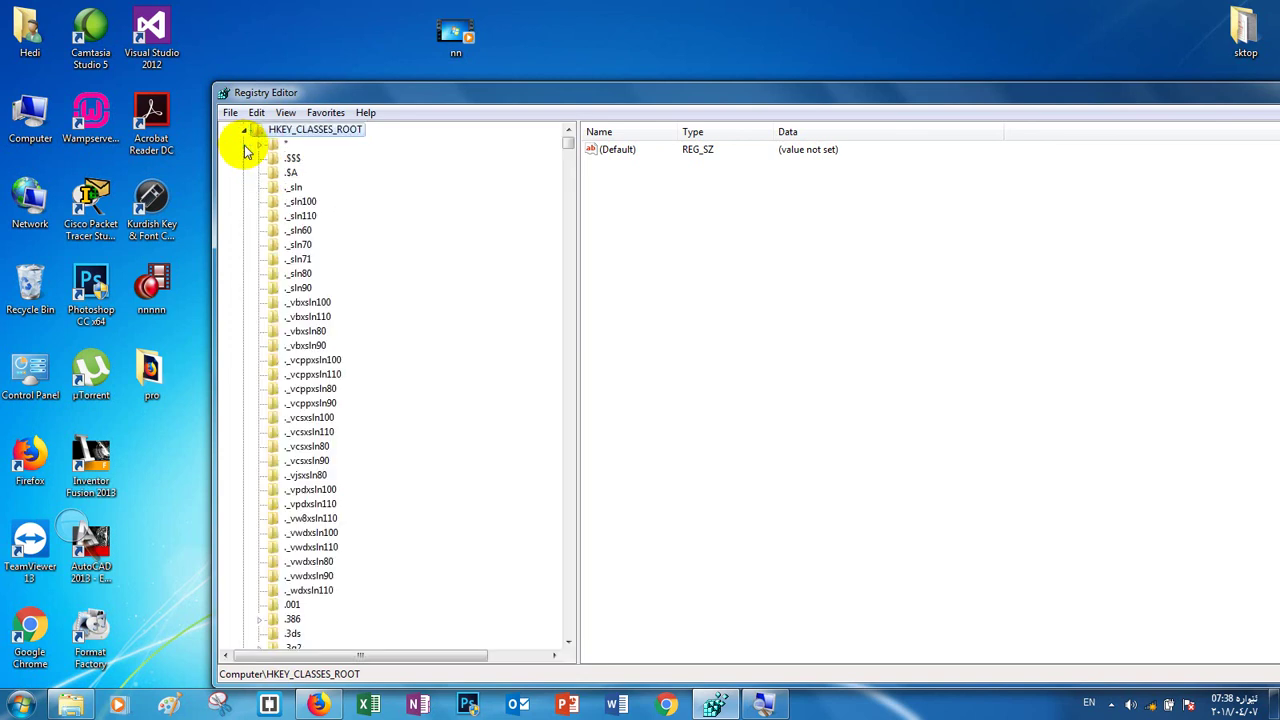
pyautogui.click(290, 203)
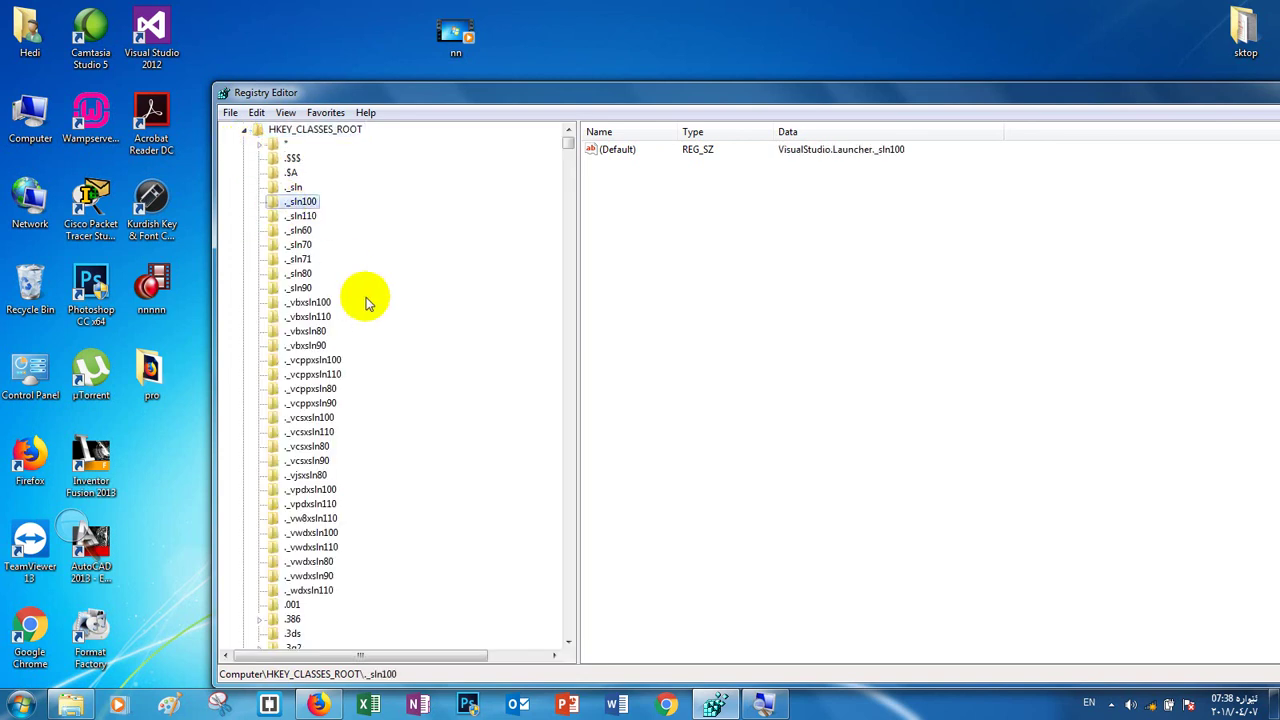
pyautogui.write('folder')
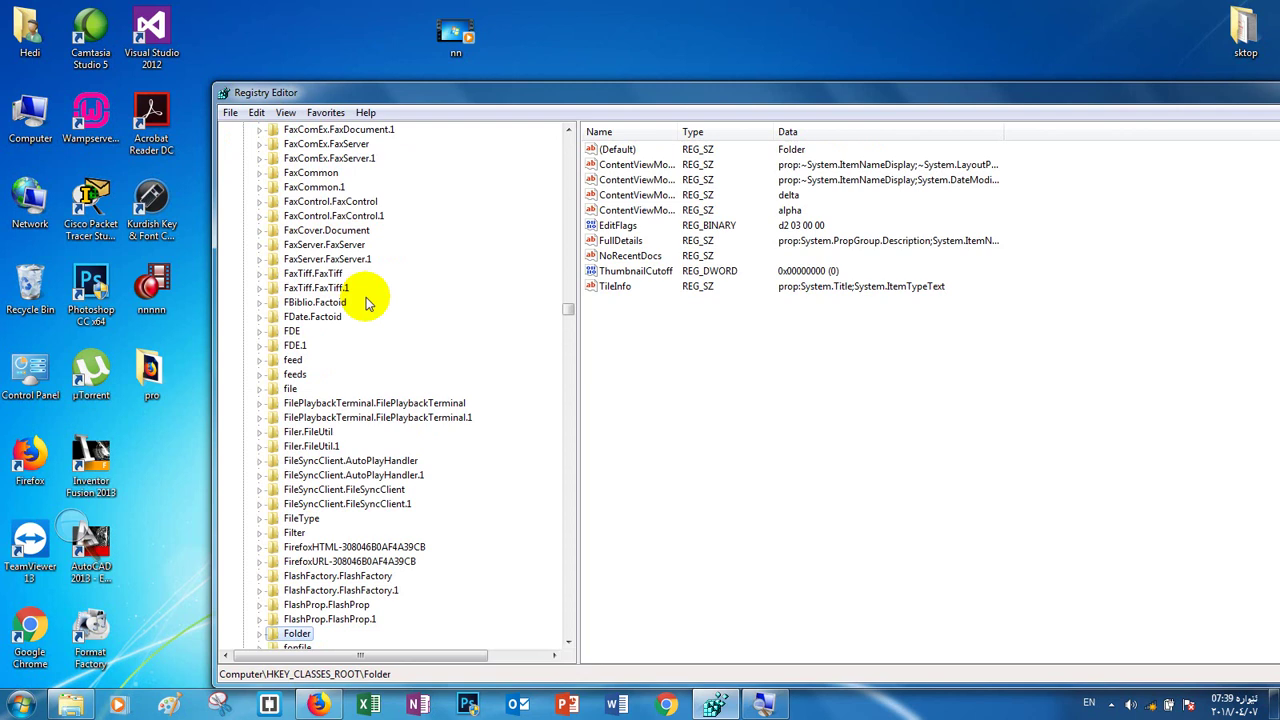
pyautogui.moveTo(568, 641); pyautogui.dragTo(568, 641)
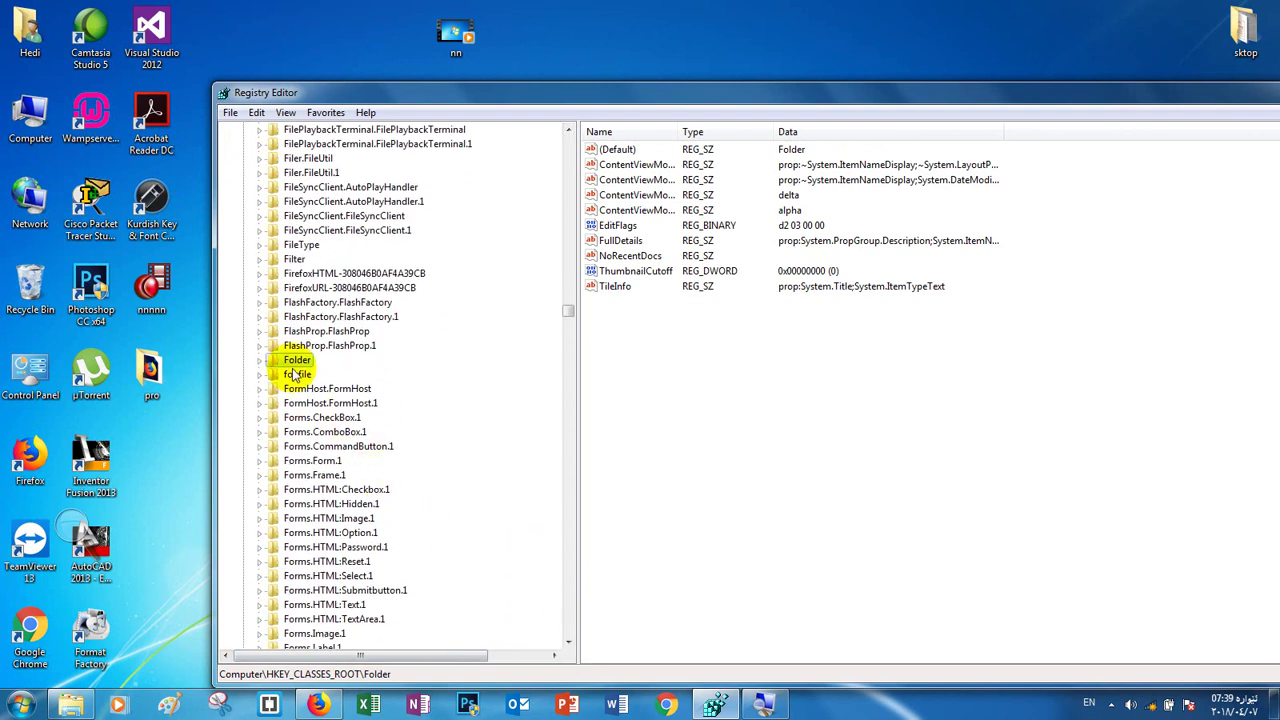
pyautogui.click(260, 360)
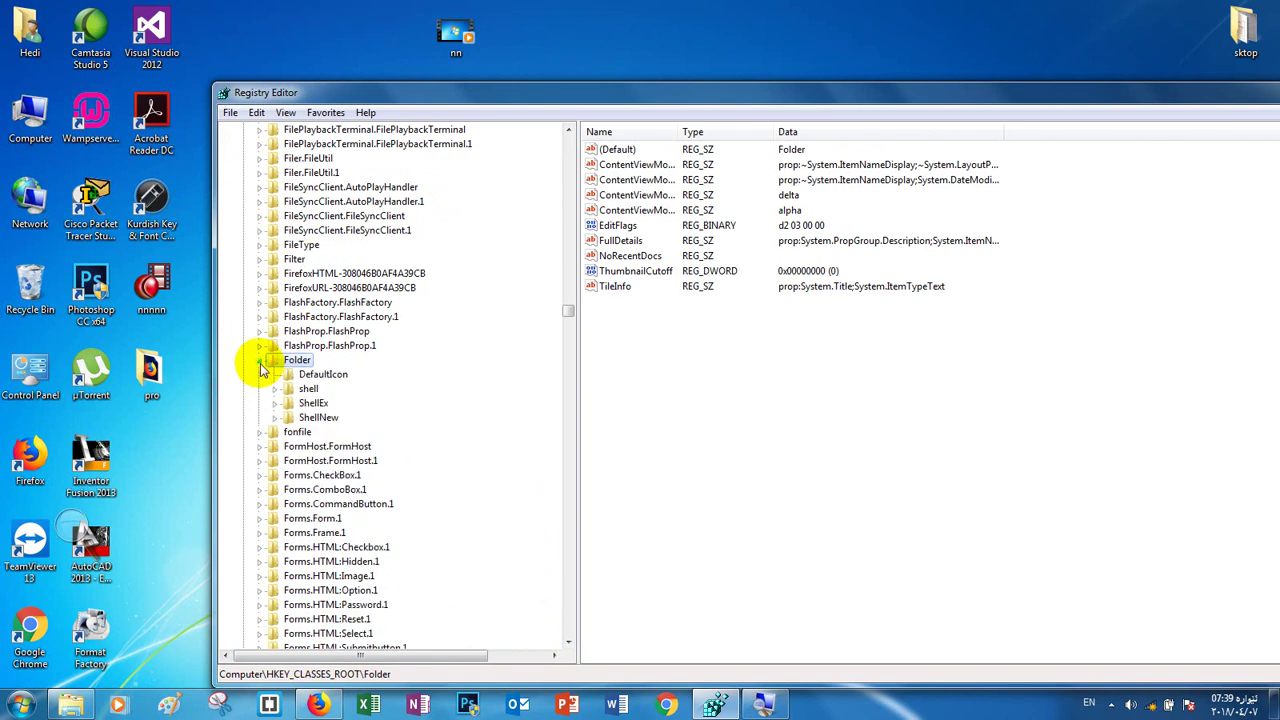
pyautogui.click(309, 389)
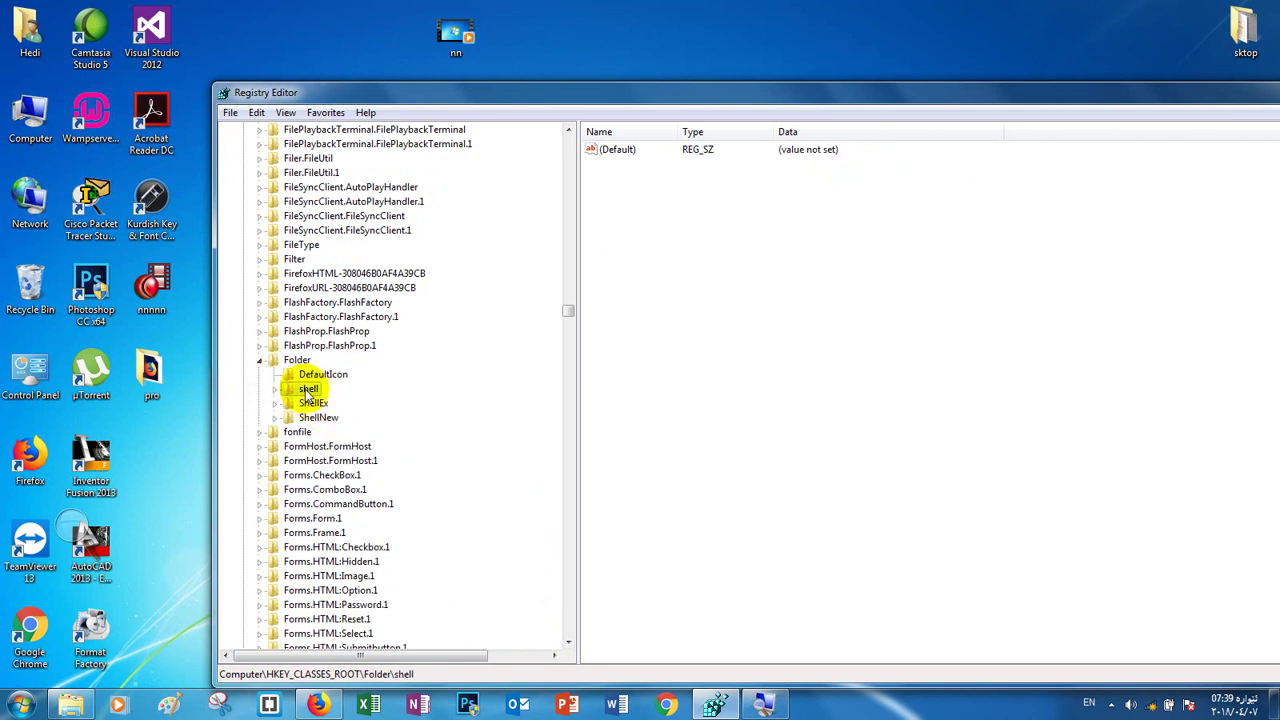
pyautogui.doubleClick(285, 394)
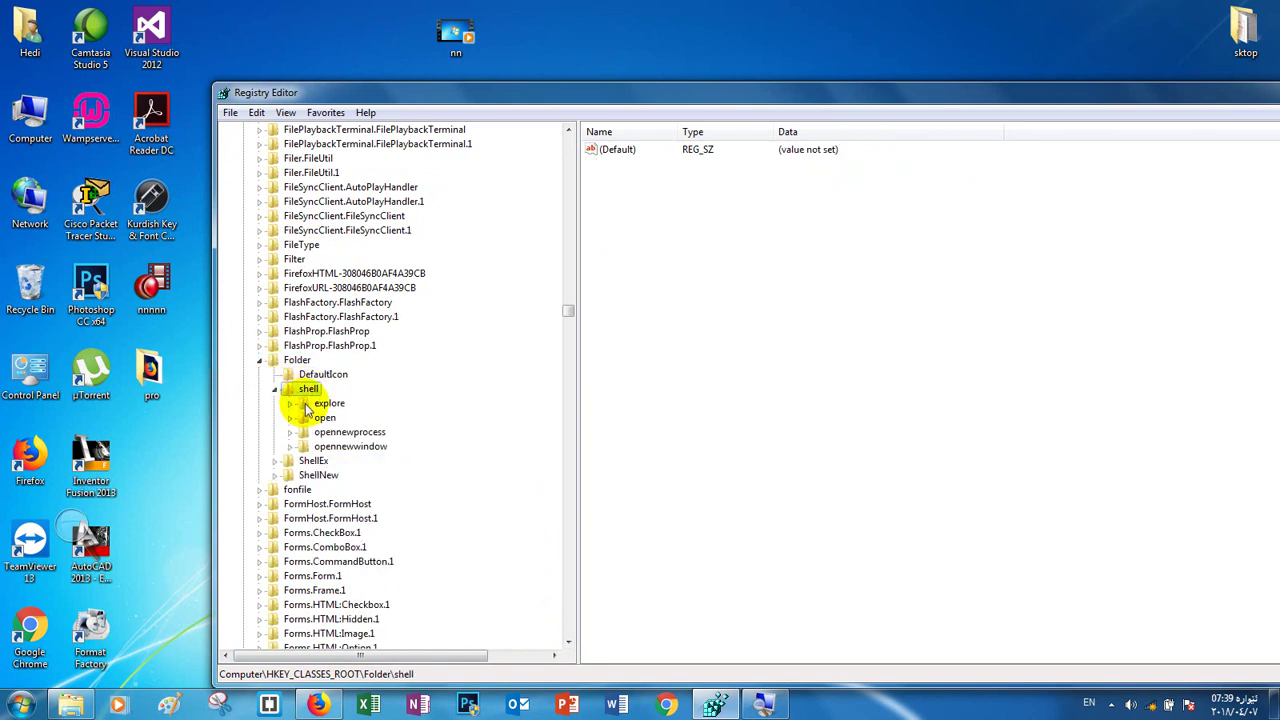
pyautogui.click(323, 420)
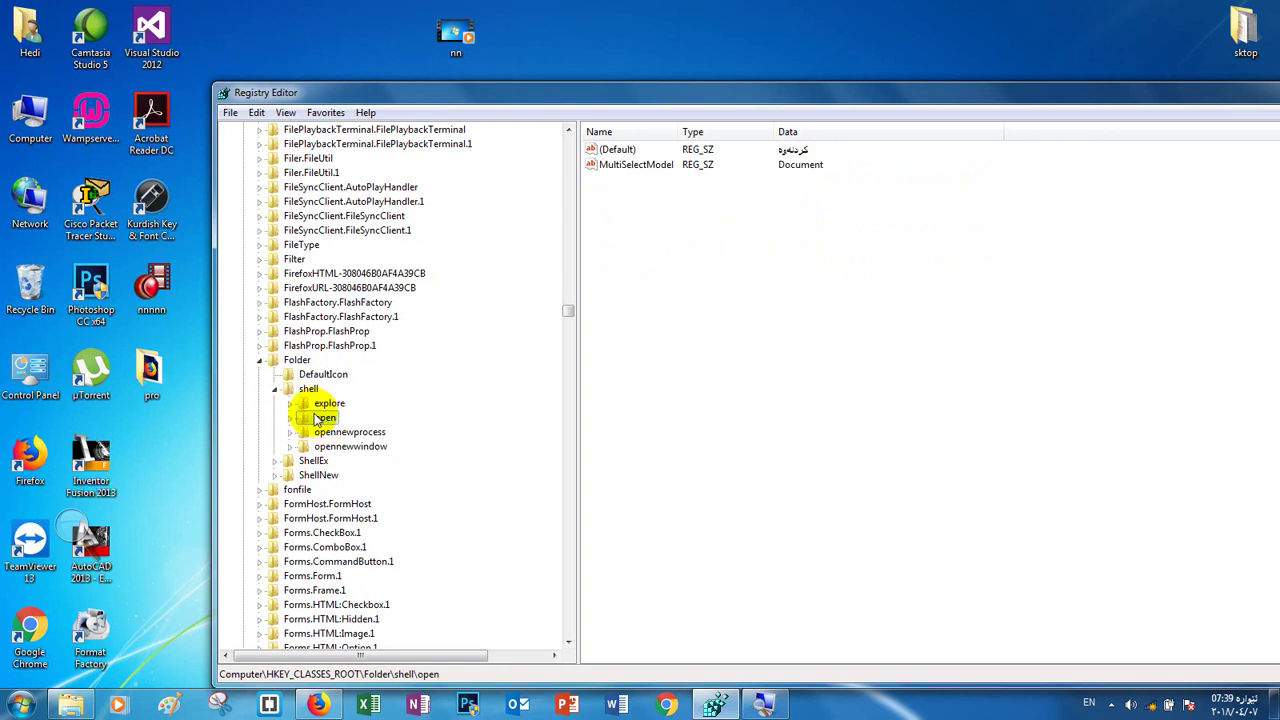
# Clear the open key's (Default) value and check the Computer icon's context menu for the Open entry
pyautogui.doubleClick(609, 150)
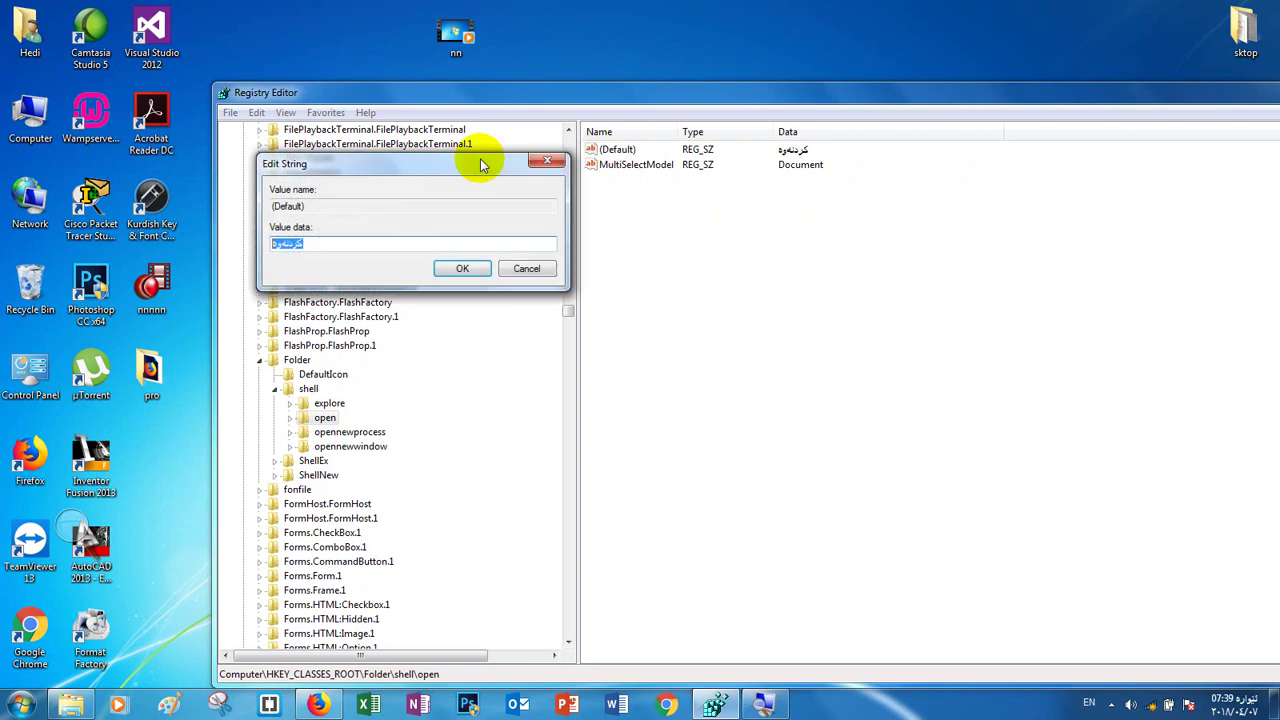
pyautogui.click(462, 266)
pyautogui.rightClick(27, 105)
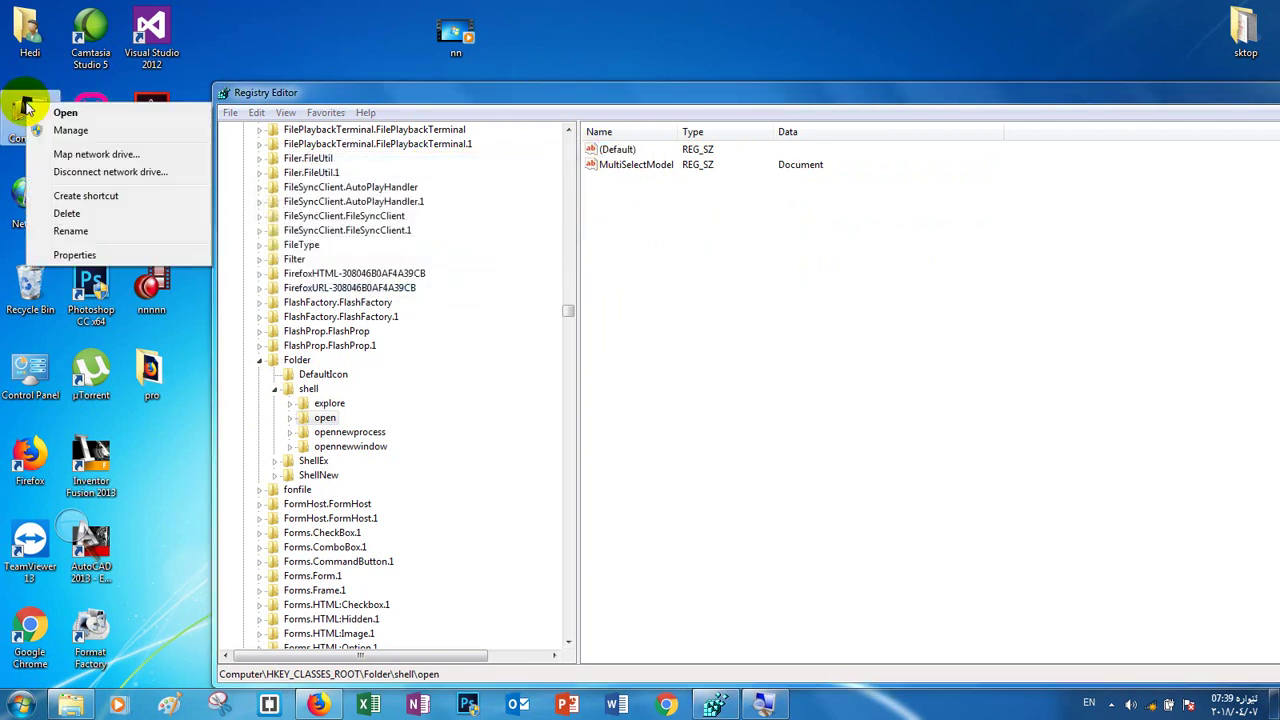
# Set the open key's (Default) value to كردنەوە using the Arabic-script keyboard and check the Computer icon's context menu
pyautogui.doubleClick(617, 152)
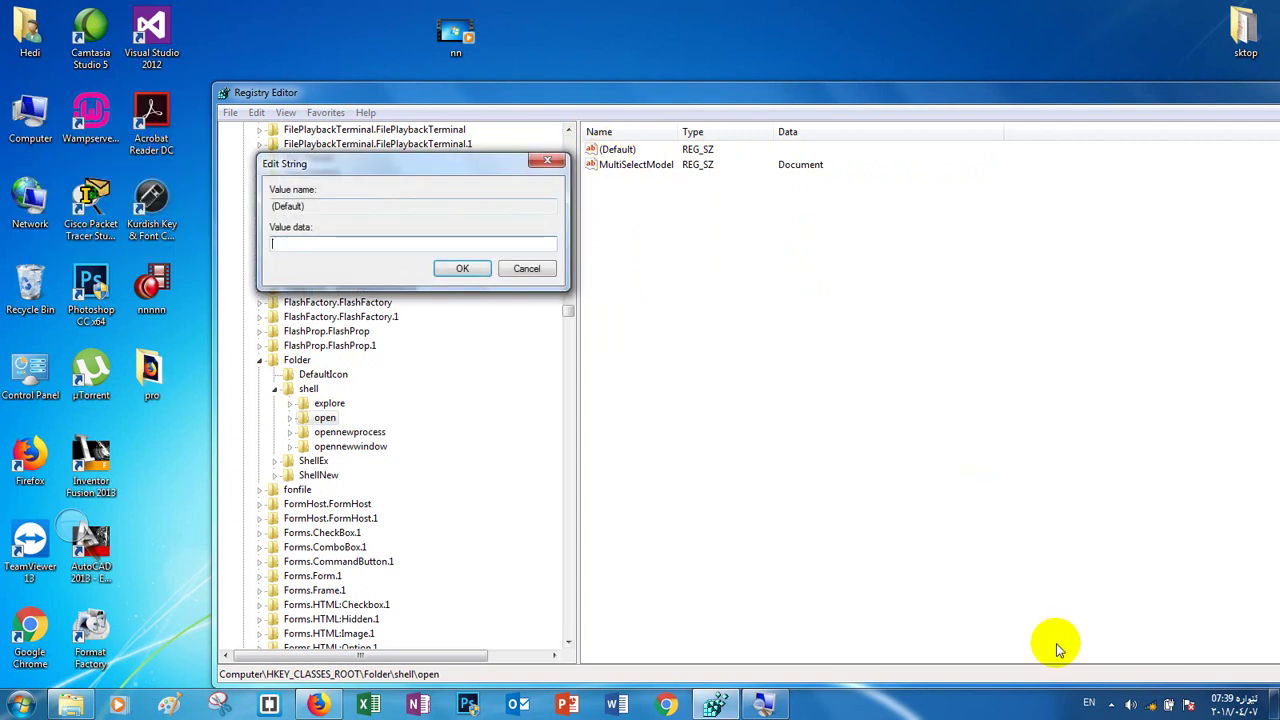
pyautogui.click(1090, 704)
pyautogui.click(1108, 650)
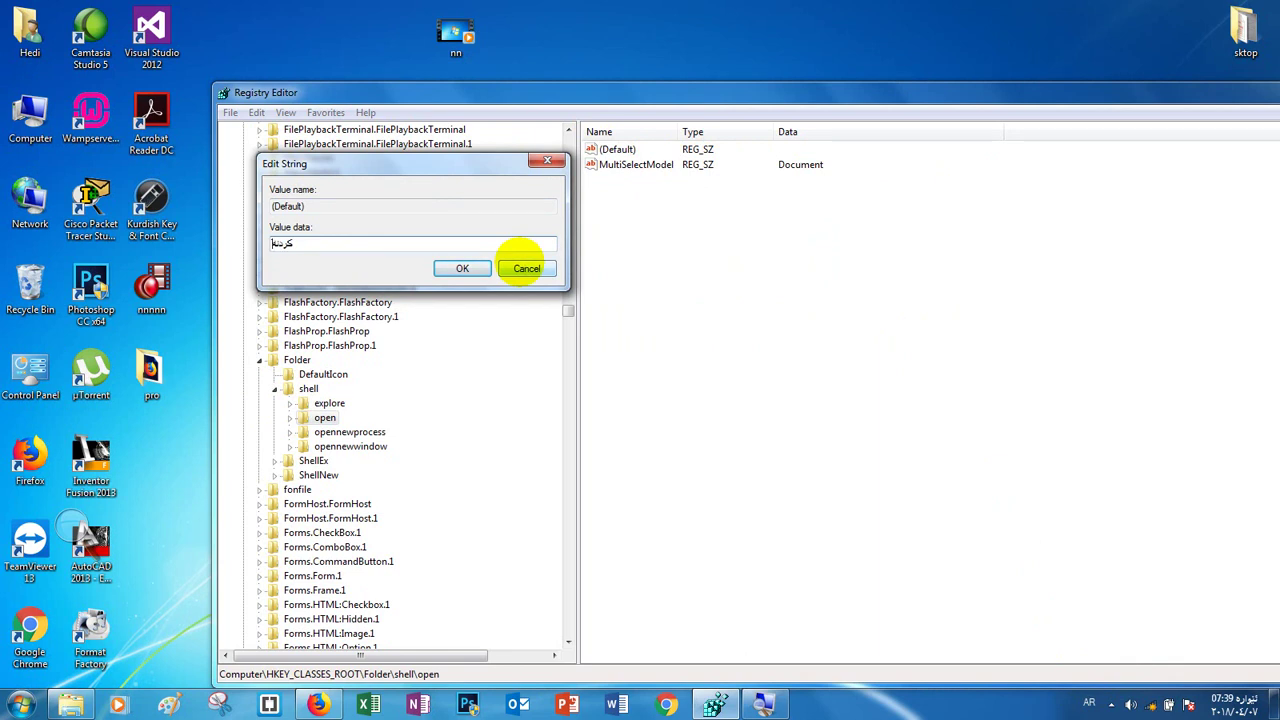
pyautogui.click(460, 268)
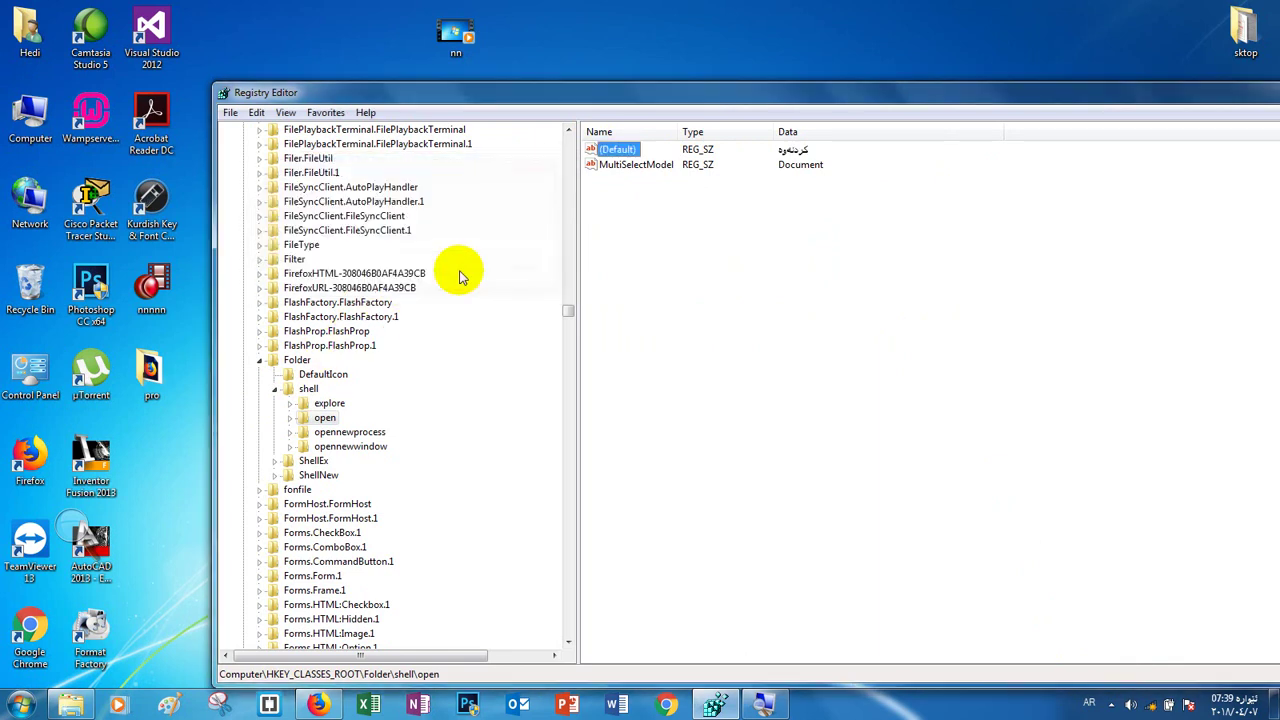
pyautogui.rightClick(40, 102)
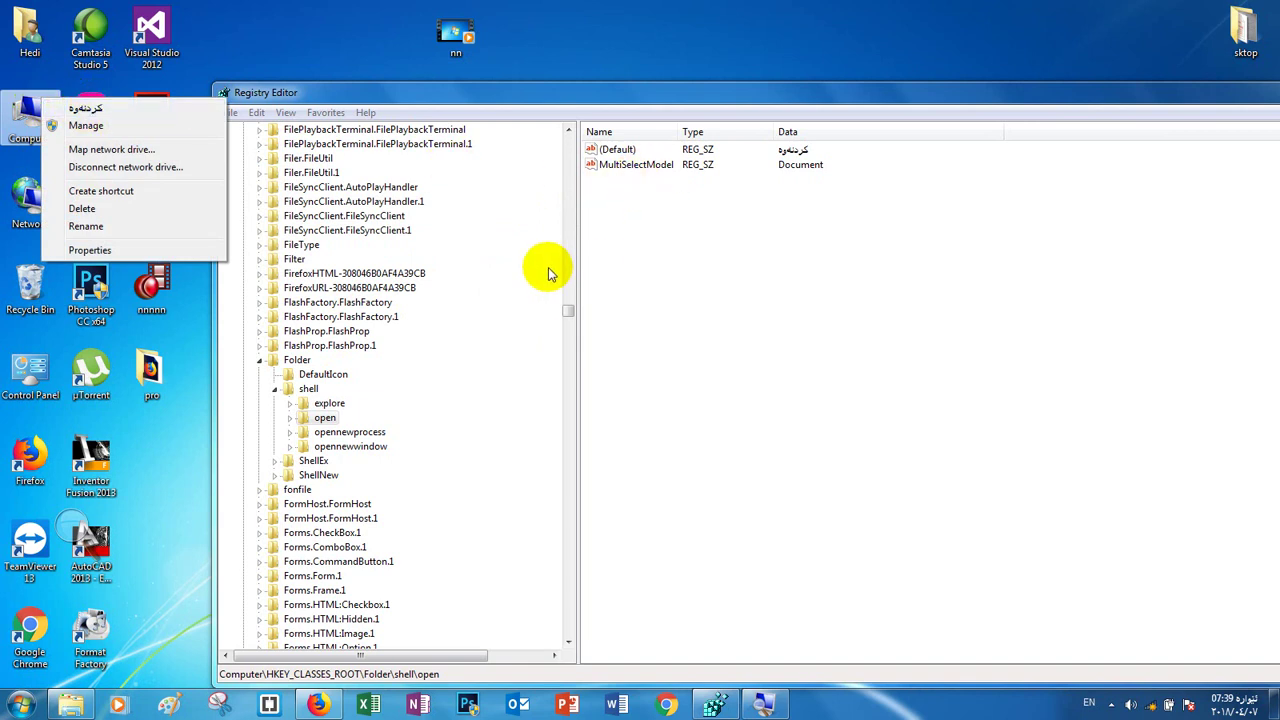
# Copy the open key's full key name and start Notepad with a blank document
pyautogui.rightClick(325, 418)
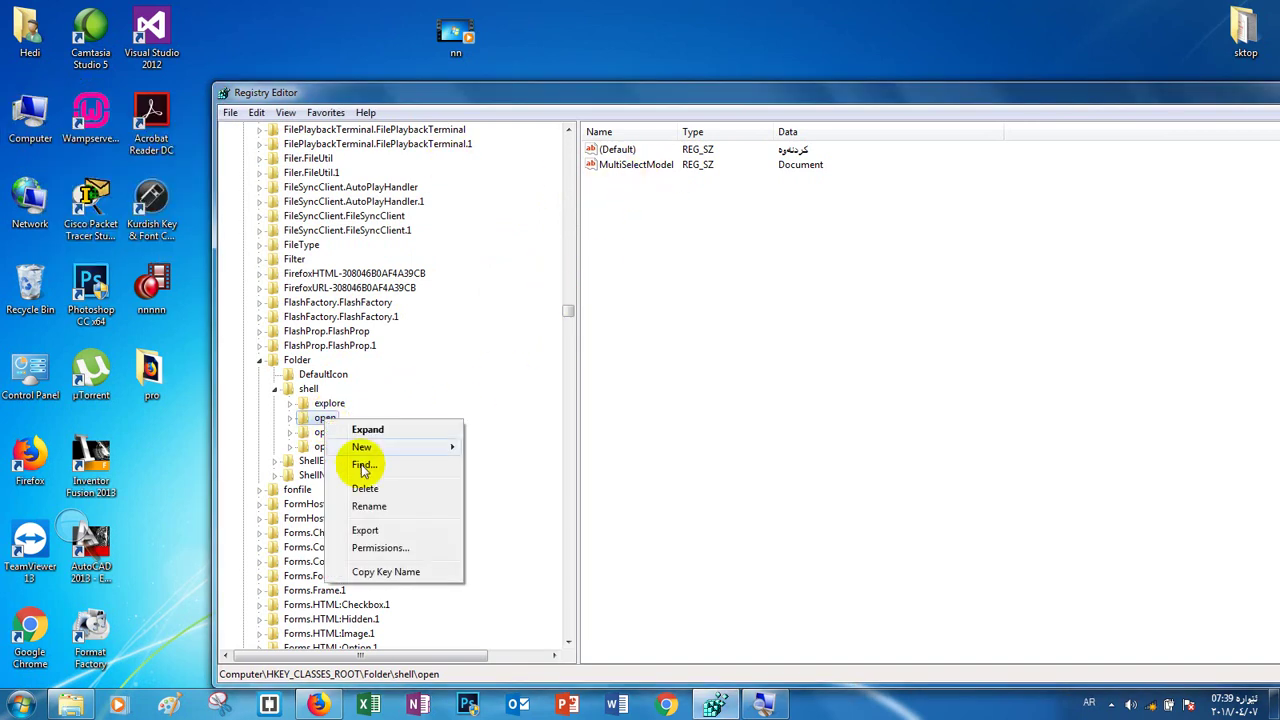
pyautogui.click(398, 574)
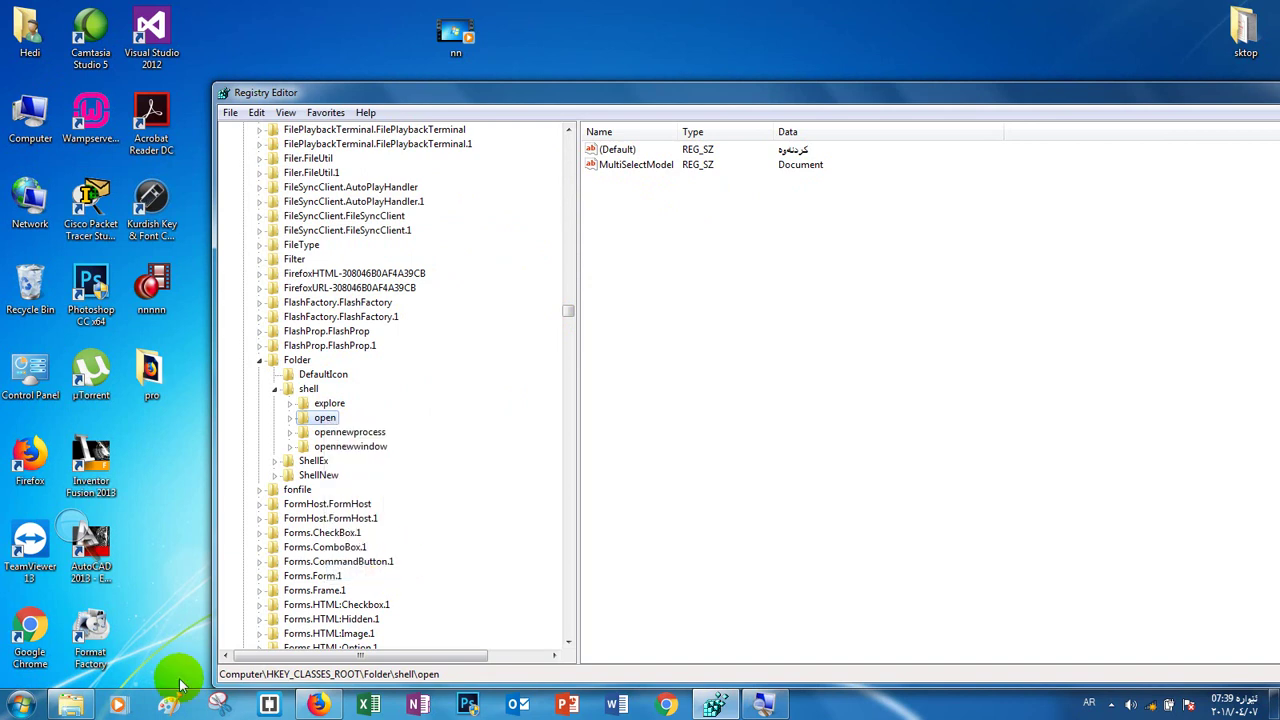
pyautogui.click(20, 705)
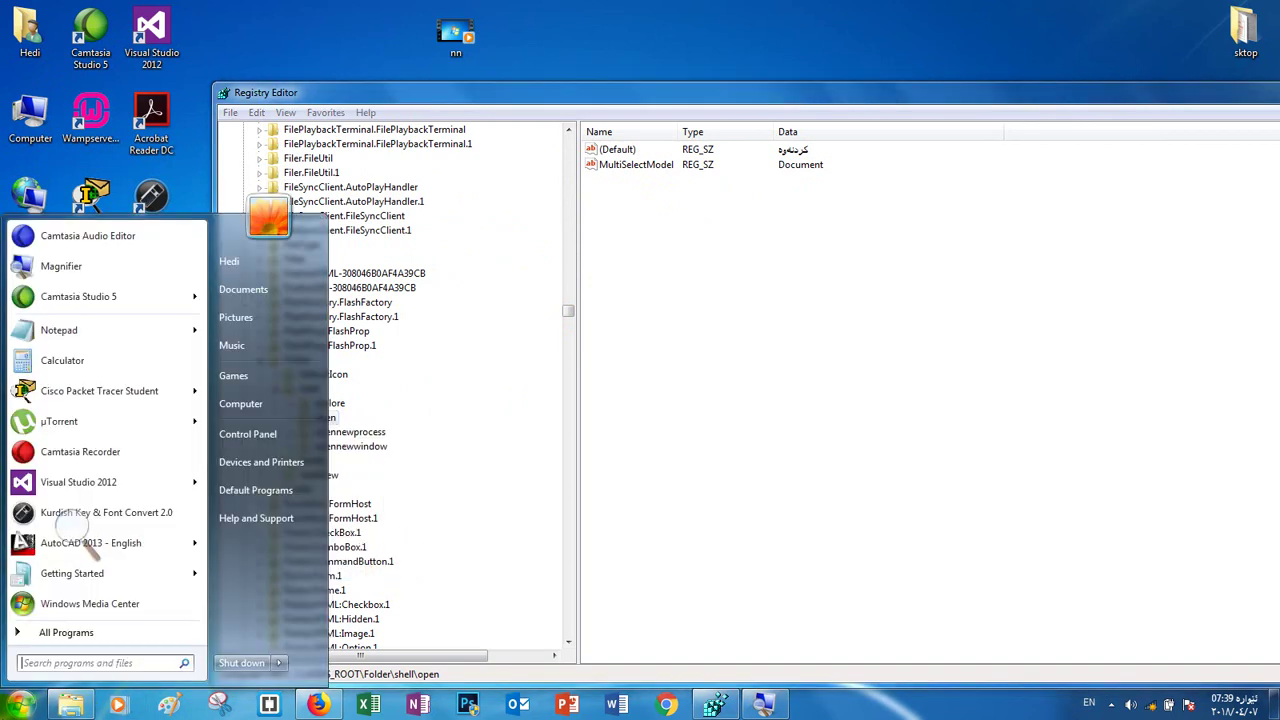
pyautogui.write('not')
pyautogui.press('Return')
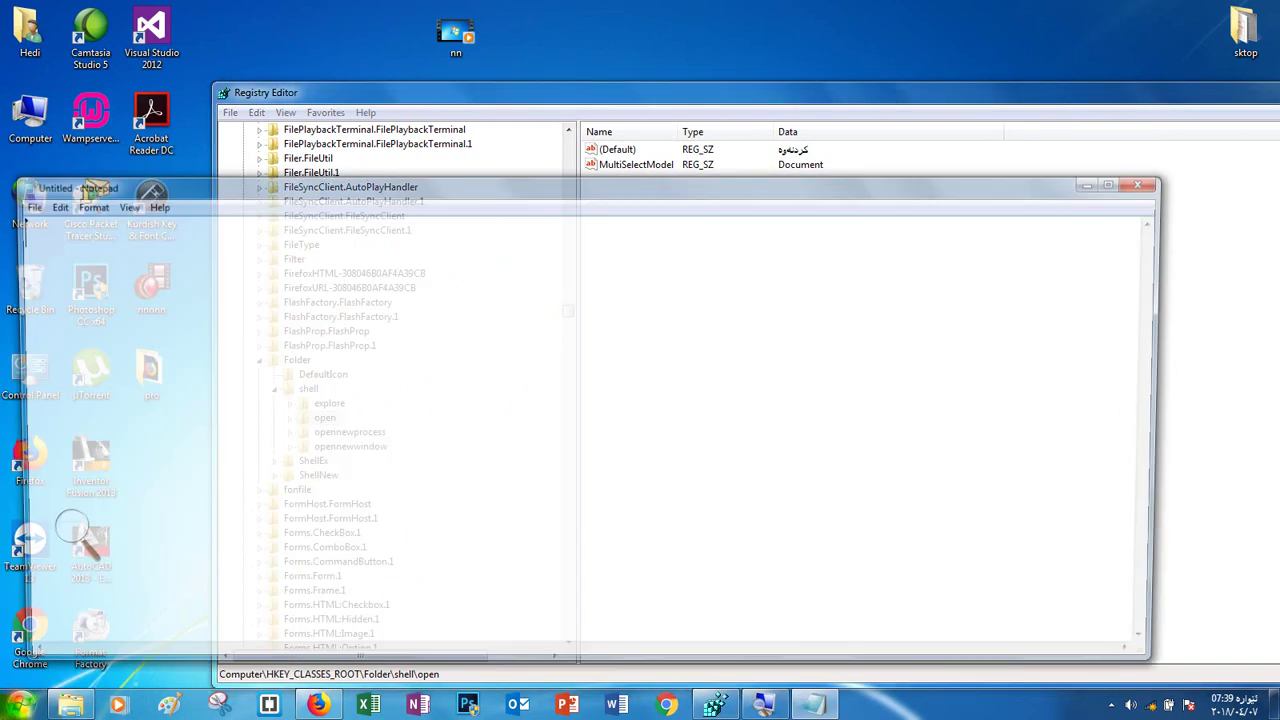
# Paste the copied key path HKEY_CLASSES_ROOT\Folder\shell\open into the blank Notepad document and move its window down to uncover Registry Editor
pyautogui.hotkey('ctrl', 'v')
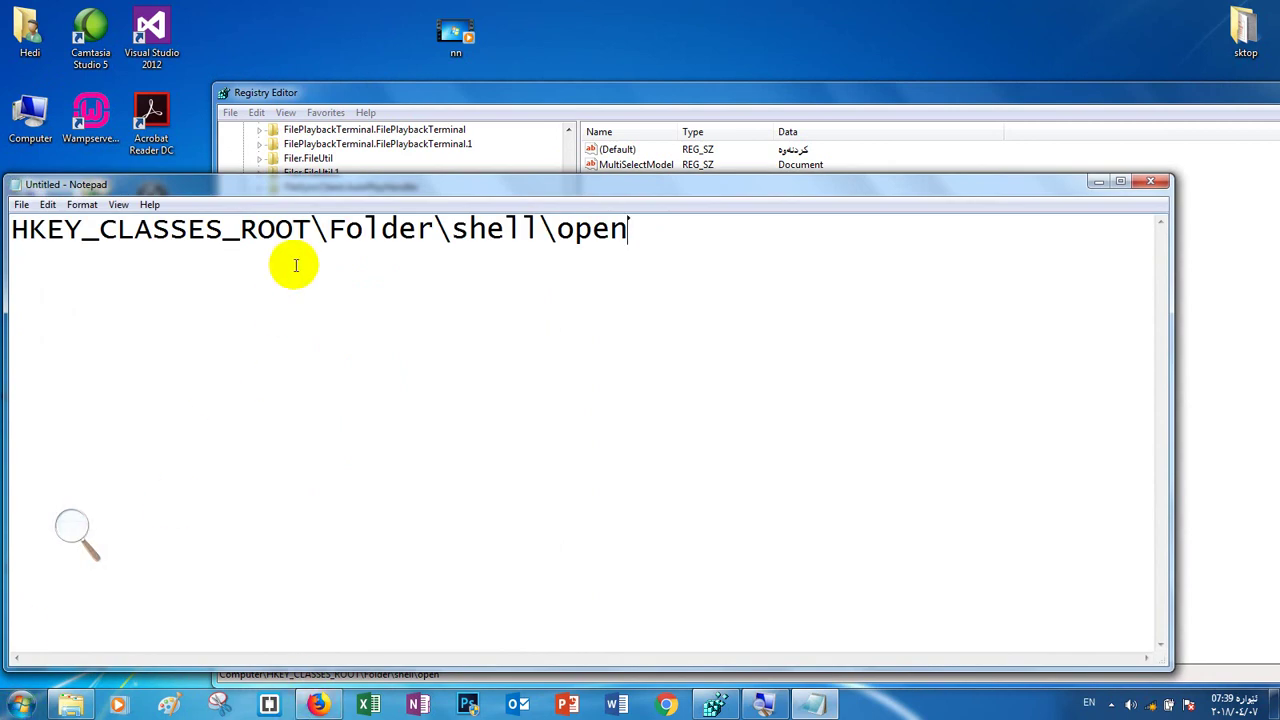
pyautogui.moveTo(279, 185); pyautogui.dragTo(429, 142)
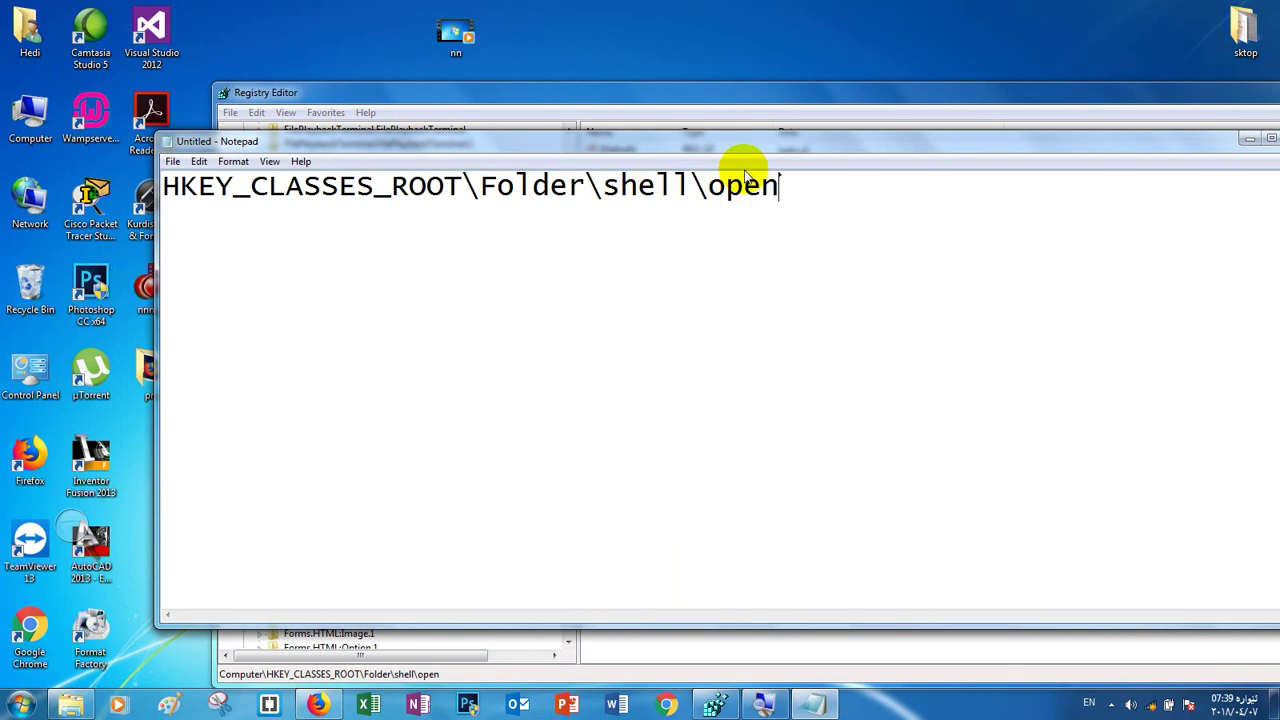
pyautogui.moveTo(762, 147); pyautogui.dragTo(772, 322)
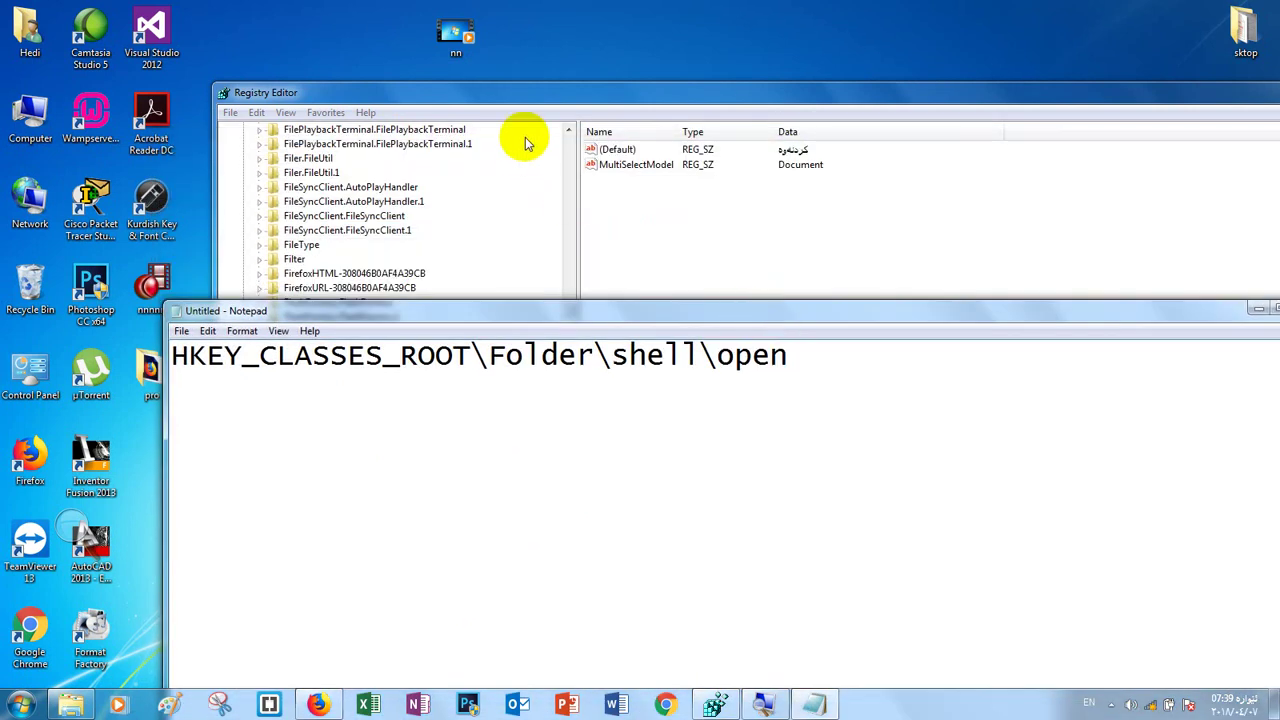
# Switch to Registry Editor, find the AllFilesystemObjects key, and expand it through shellex to the contents of ContextMenuHandlers
pyautogui.click(523, 94)
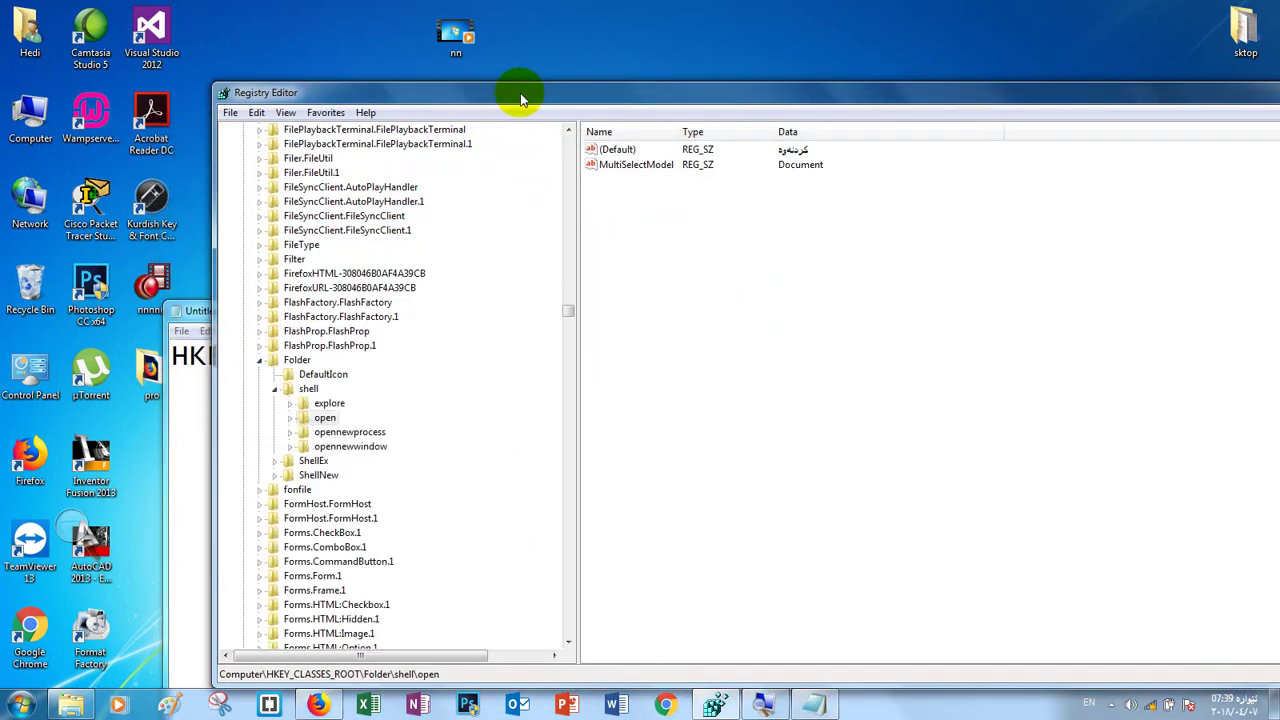
pyautogui.click(285, 260)
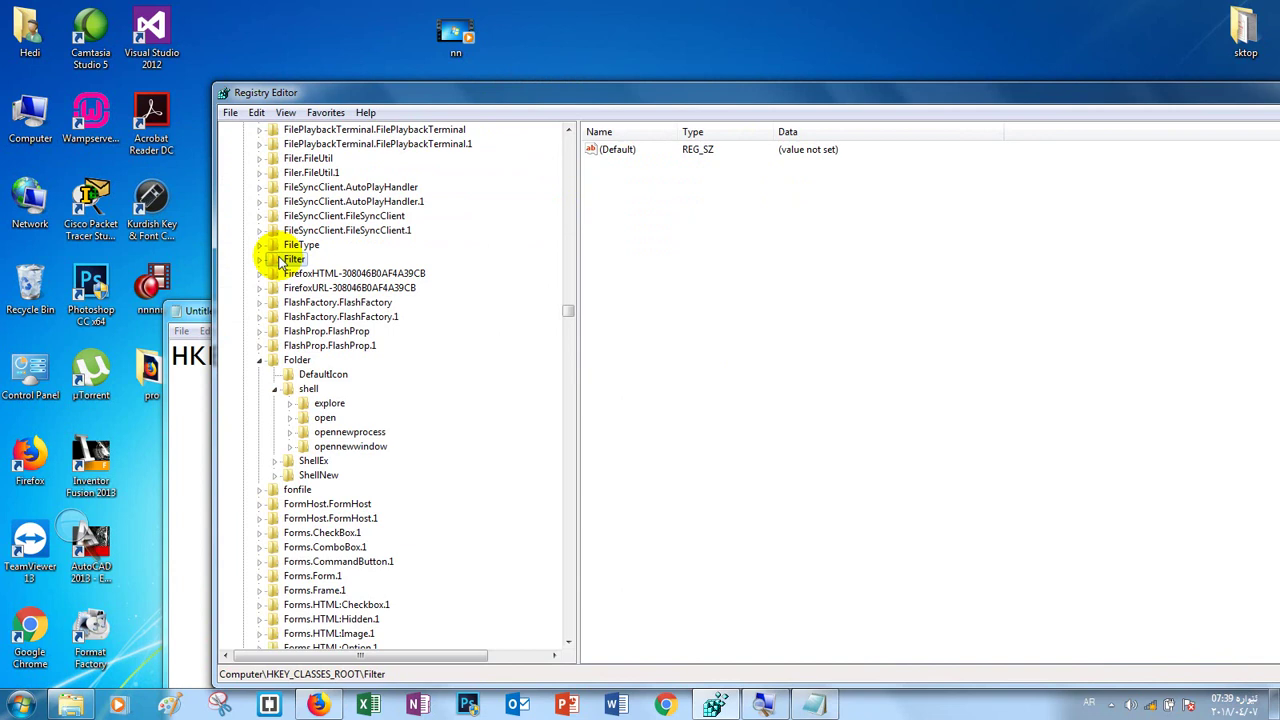
pyautogui.write('all')
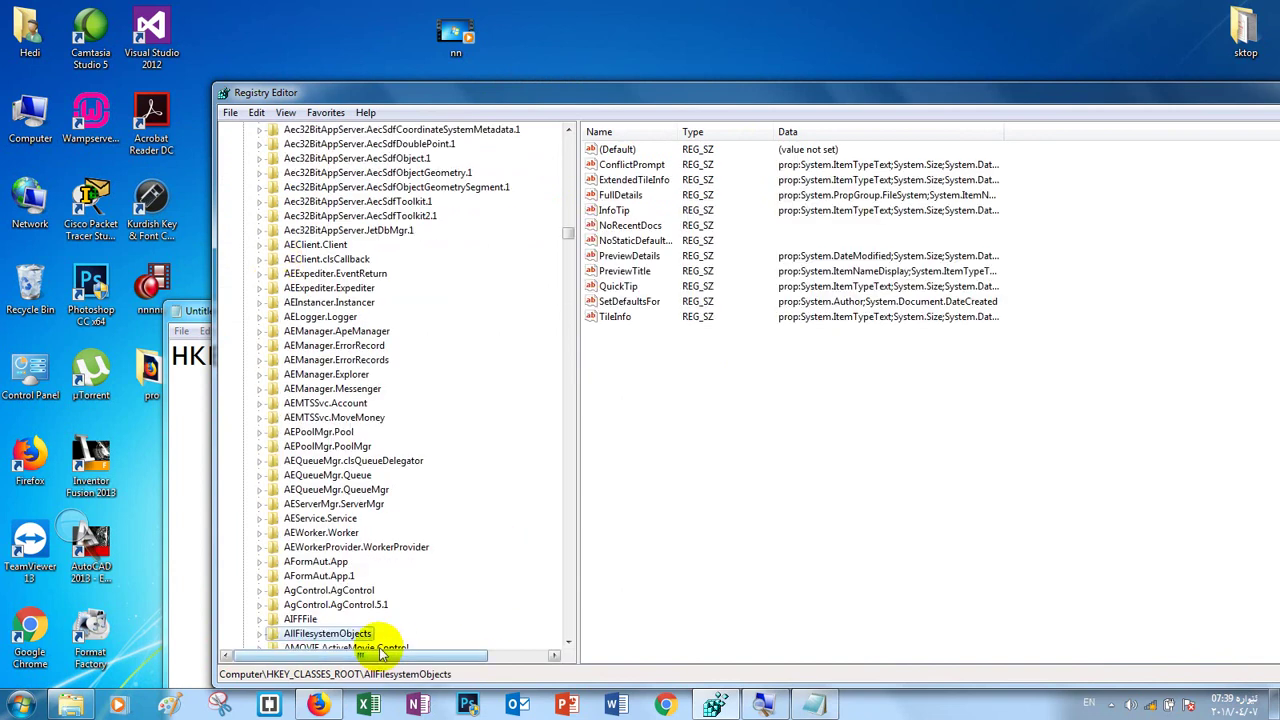
pyautogui.moveTo(569, 645); pyautogui.dragTo(569, 644)
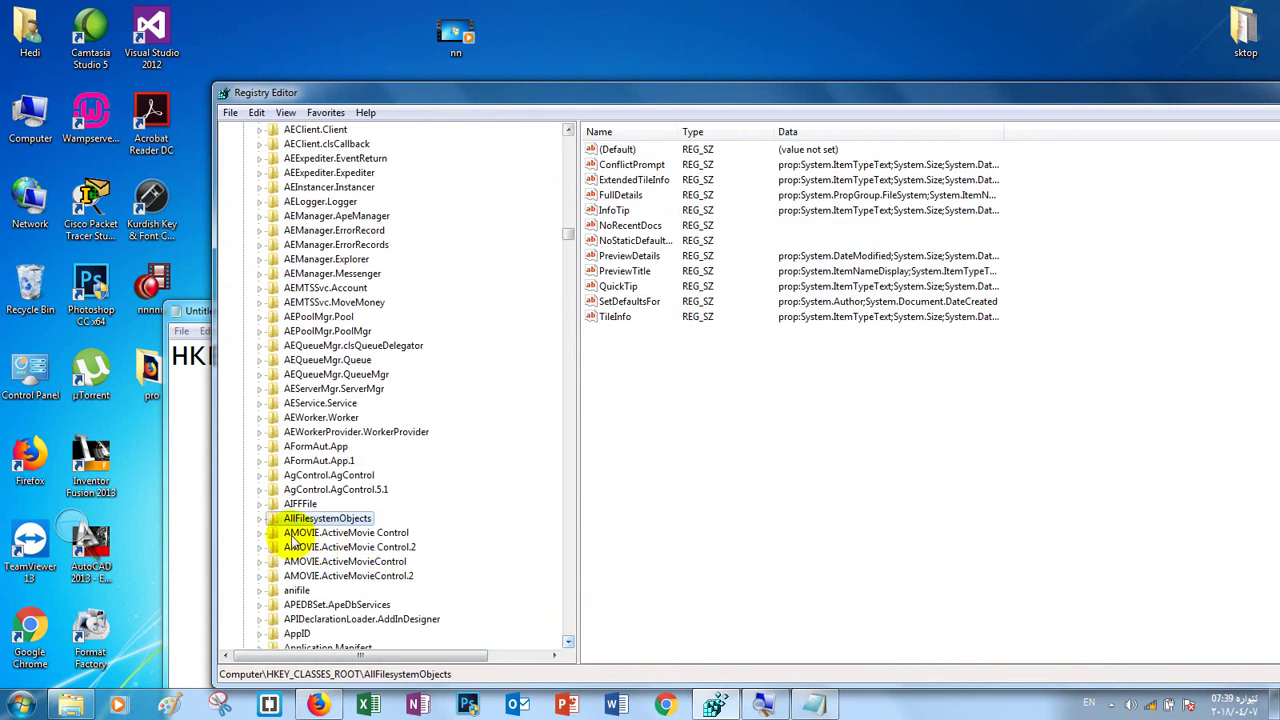
pyautogui.click(261, 519)
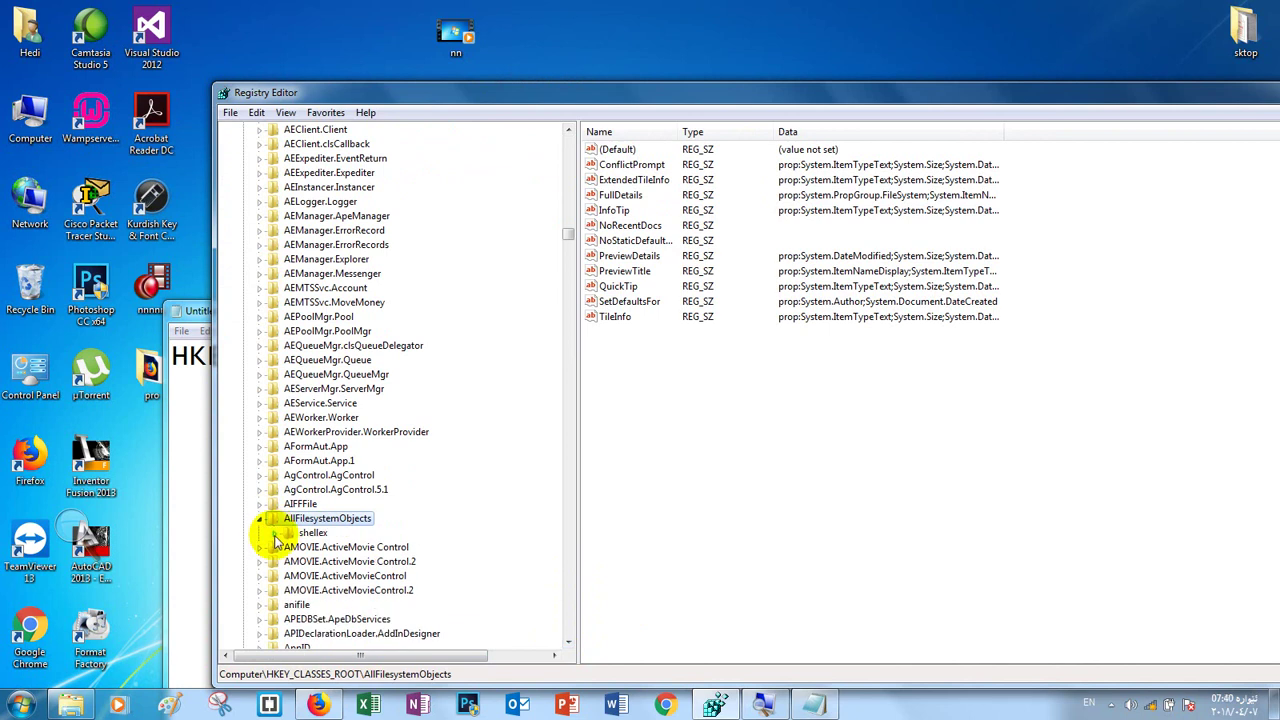
pyautogui.click(275, 535)
pyautogui.click(291, 548)
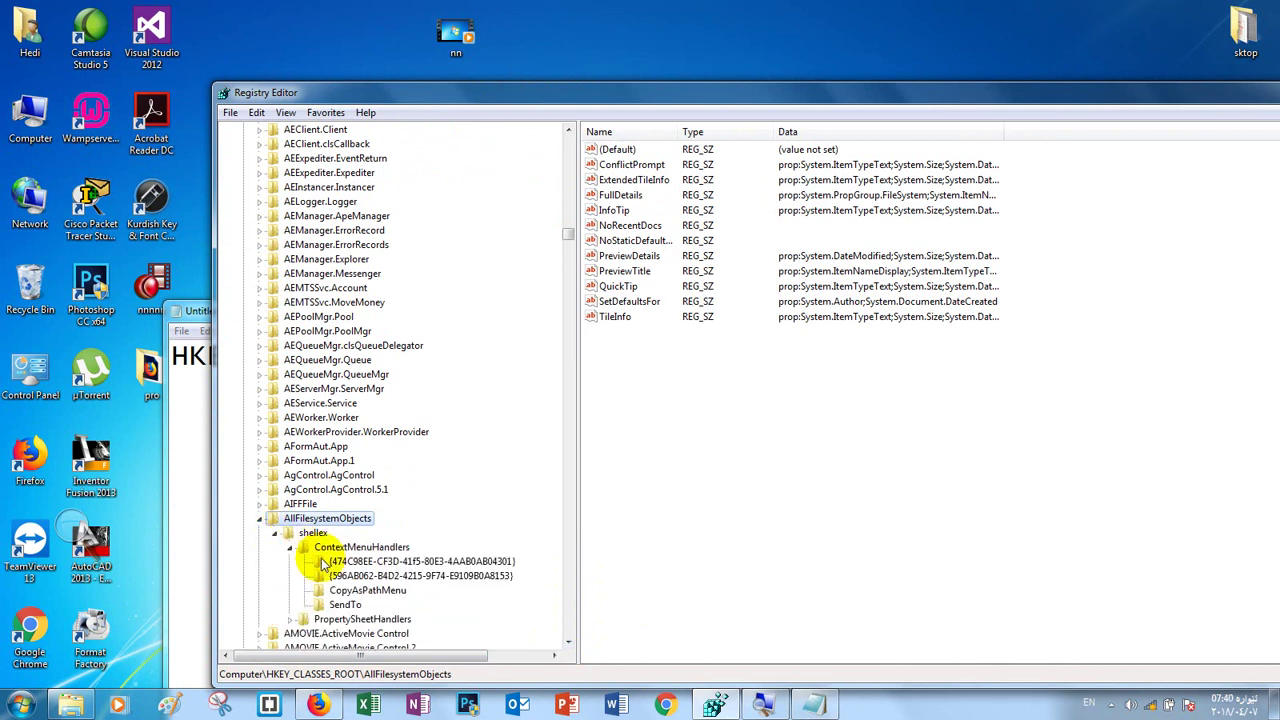
# Copy the full key name of the SendTo key under ContextMenuHandlers
pyautogui.click(342, 605)
pyautogui.rightClick(342, 605)
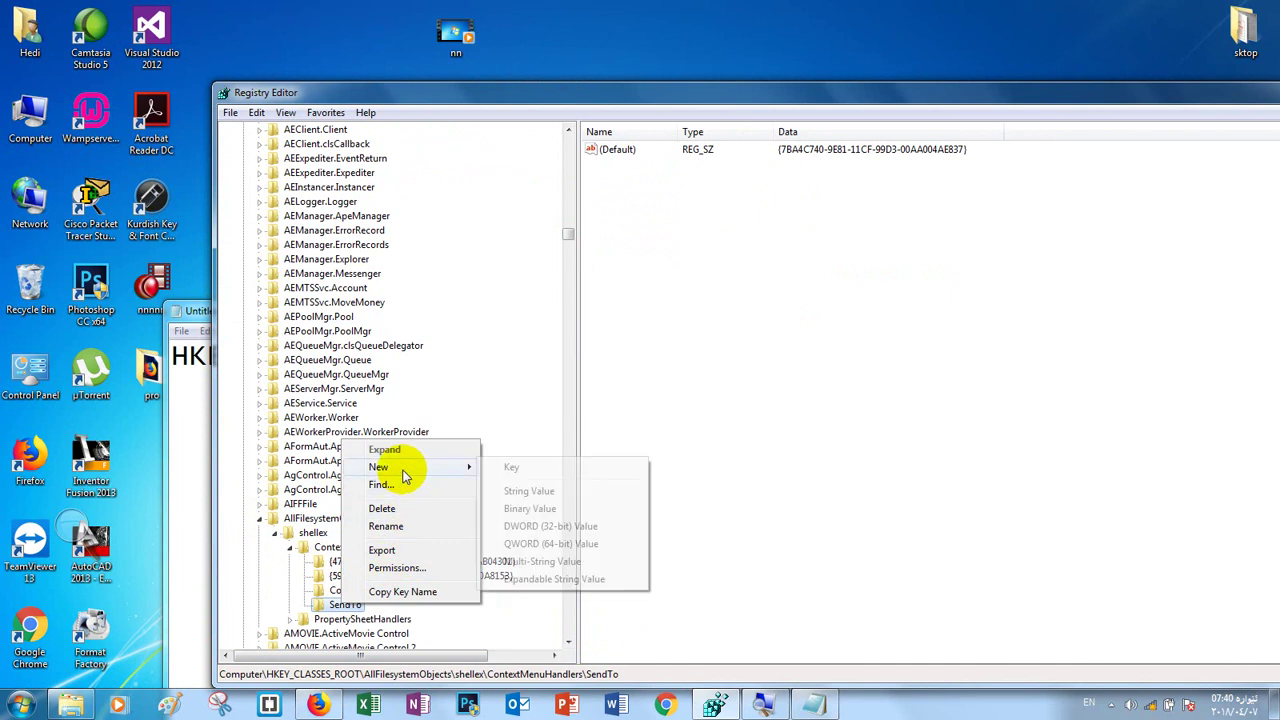
pyautogui.click(403, 592)
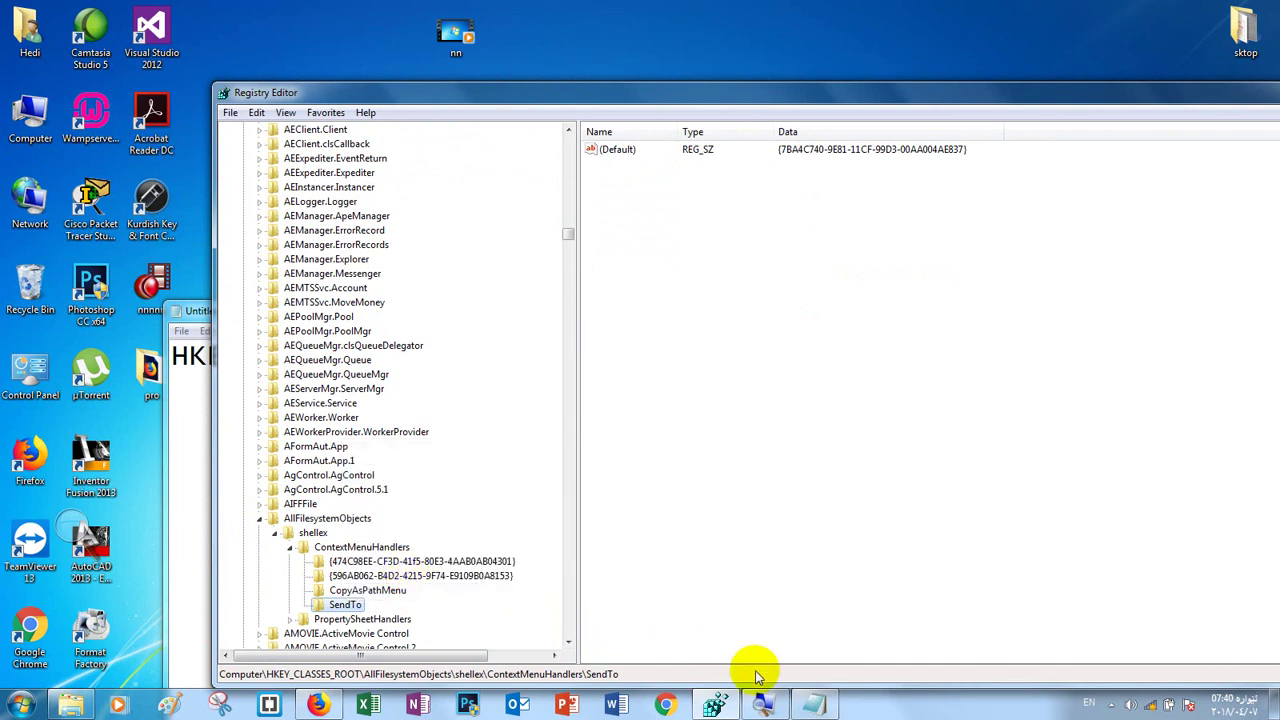
# Switch to Notepad, paste the SendTo key path below the open key's path with a blank line between, and maximize the window
pyautogui.click(810, 708)
pyautogui.hotkey('ctrl', 'v')
pyautogui.click(874, 340)
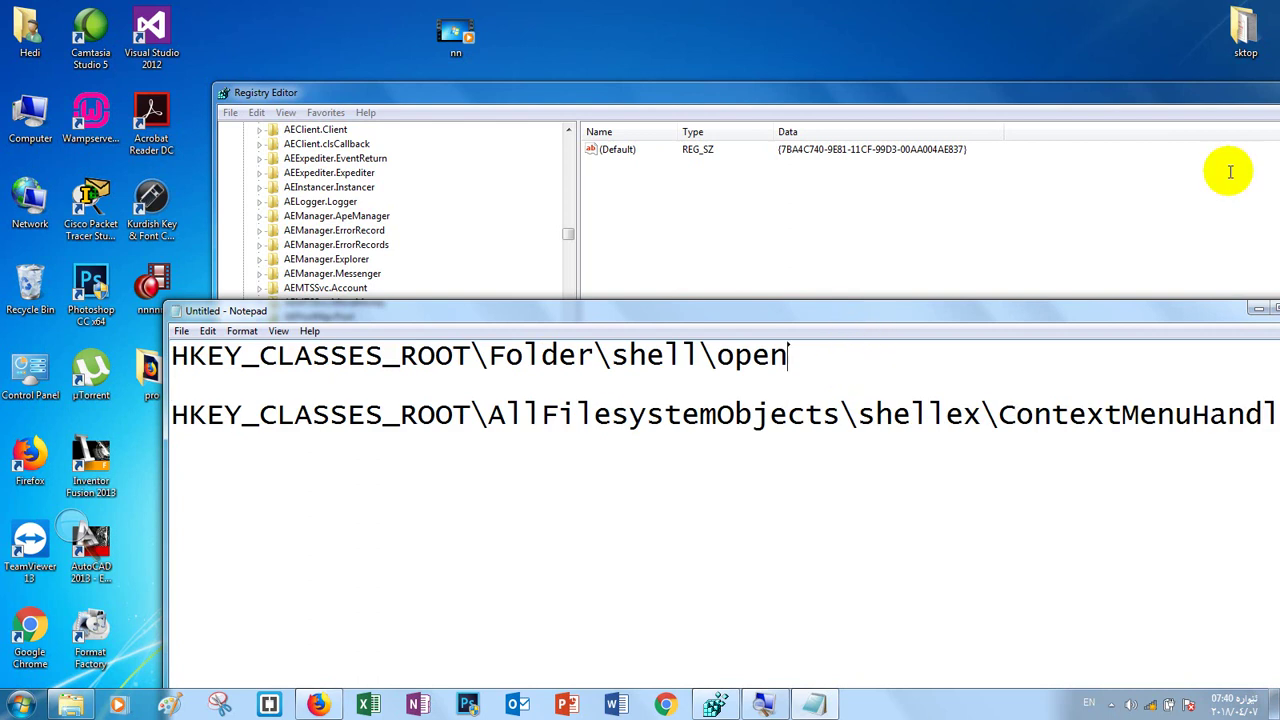
pyautogui.click(1272, 309)
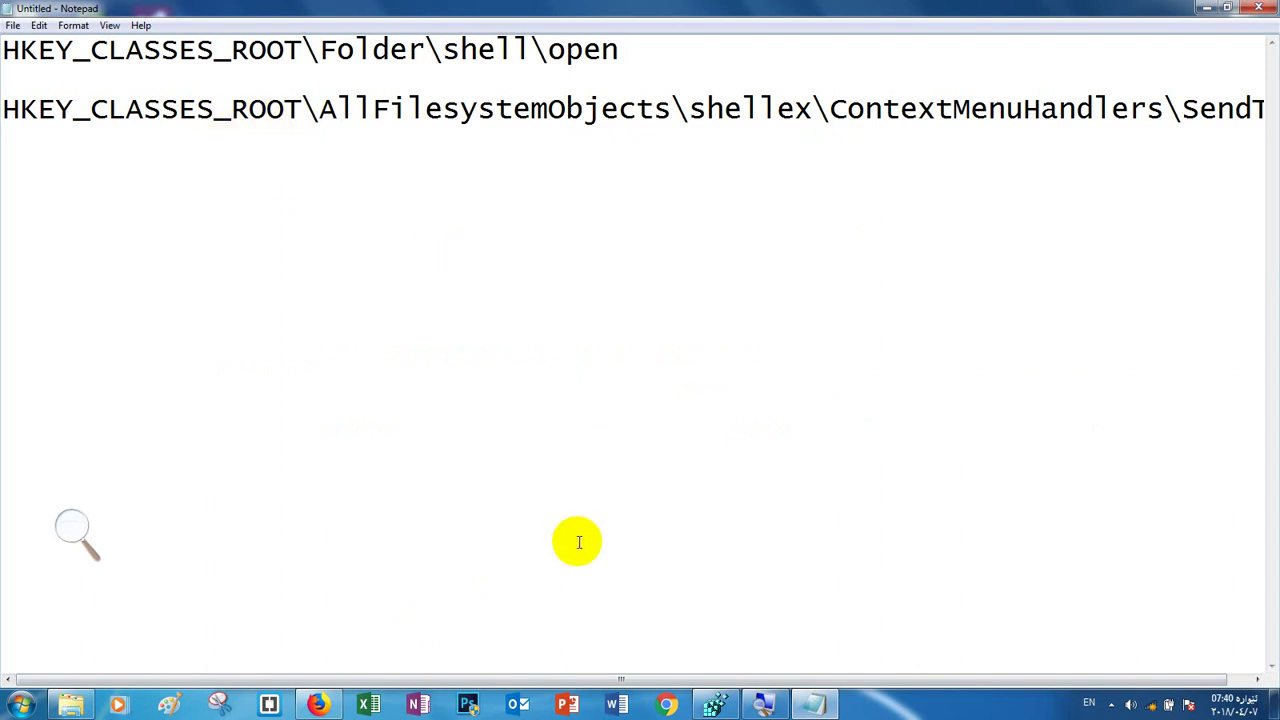
pyautogui.moveTo(500, 680); pyautogui.dragTo(657, 643)
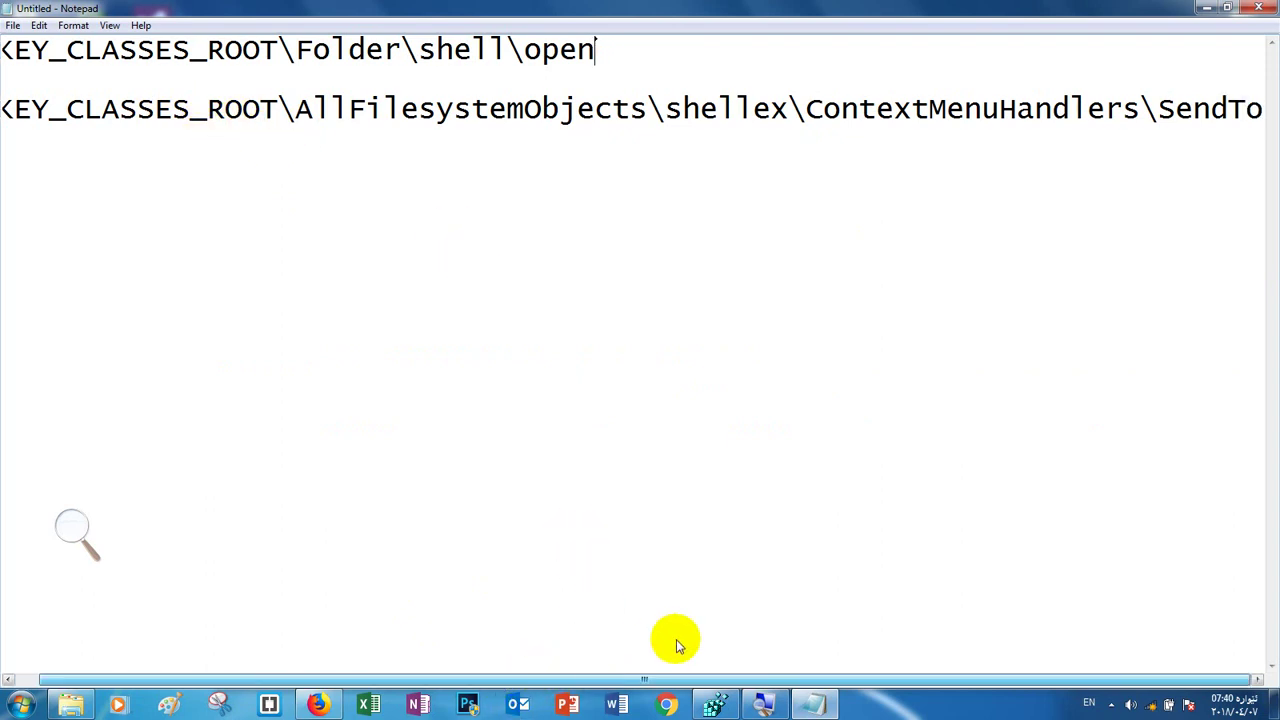